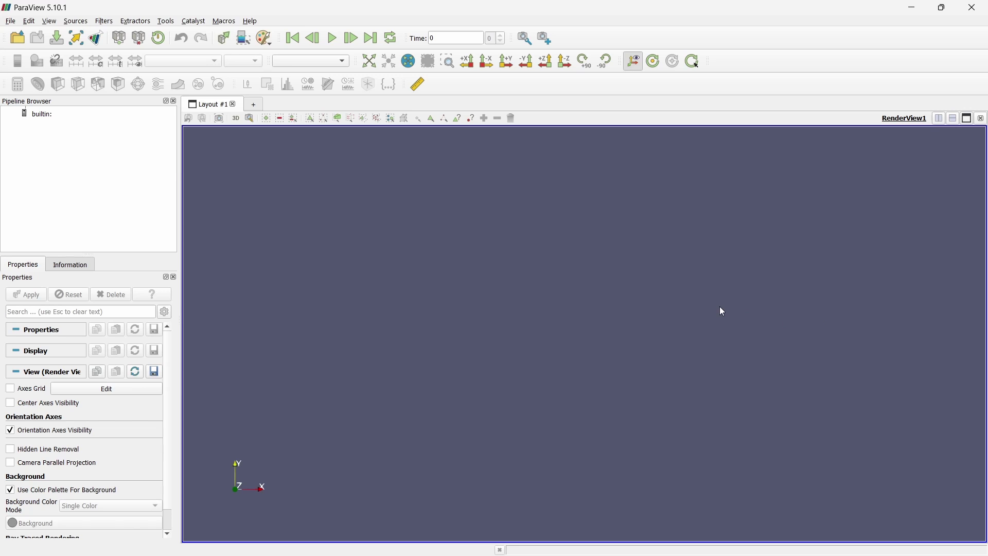
Switch to the browser and download 65mm 3-blade propeller.STEP from the GrabCAD model page into the Youtube folder.
key("alt+Tab")
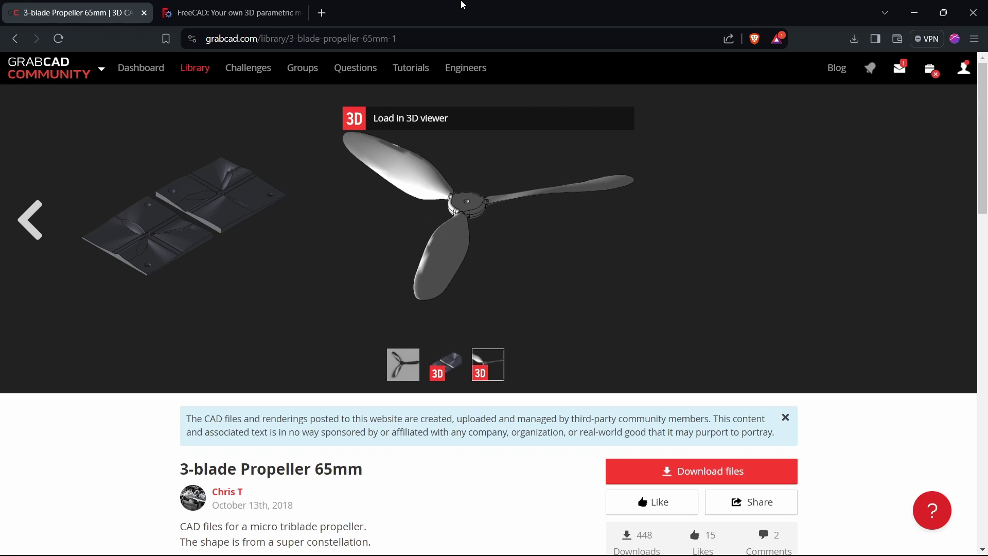
left_click(241, 15)
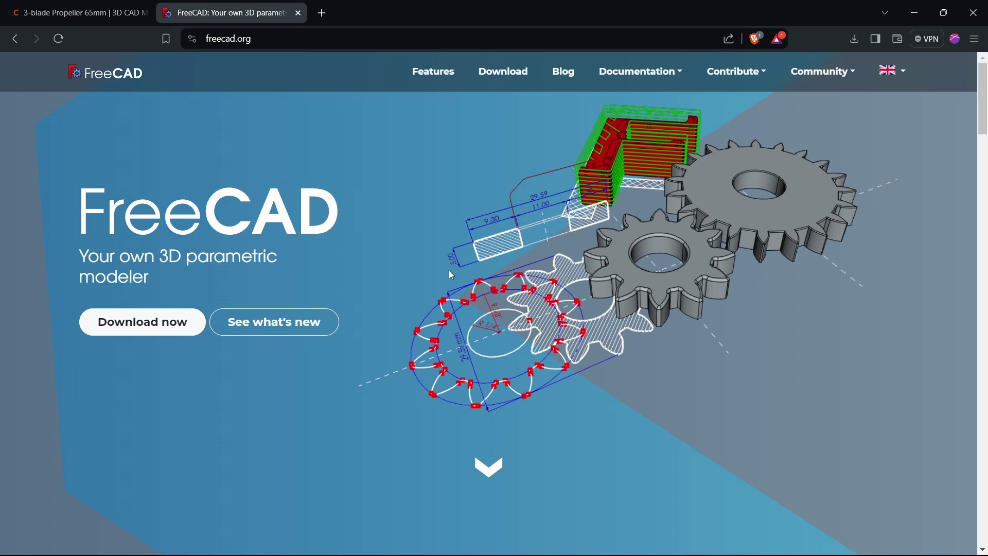
left_click(76, 13)
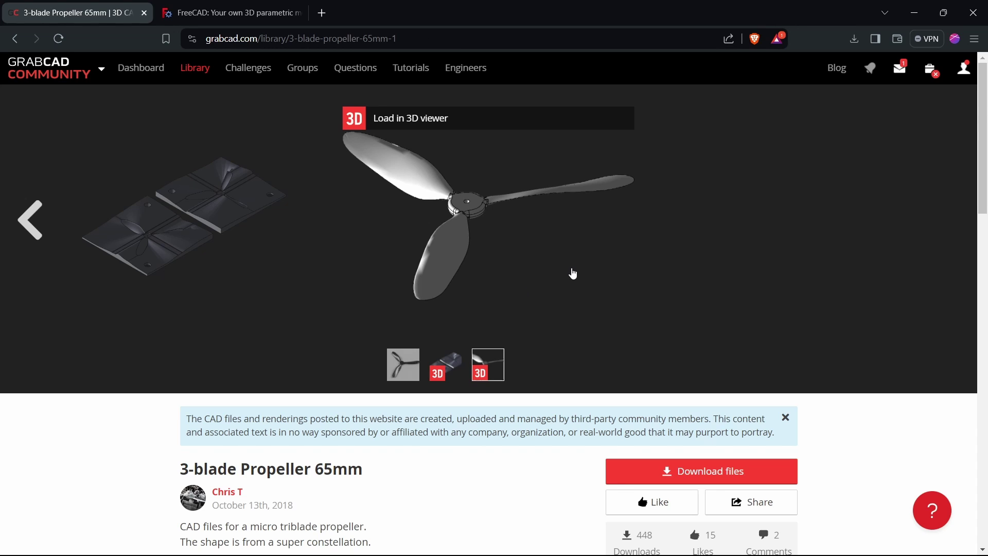
scroll(579, 269, "down", 6)
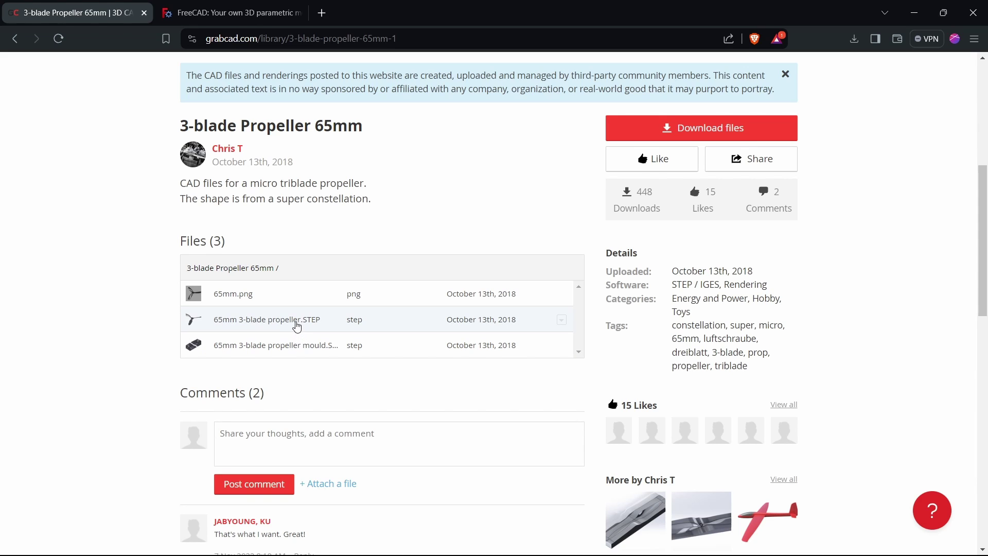
scroll(301, 318, "up", 6)
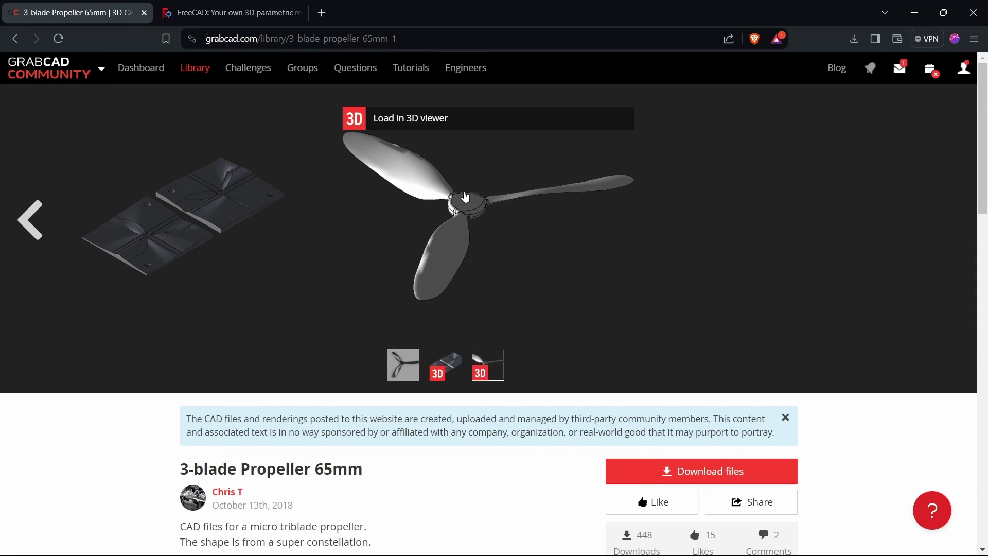
left_click(464, 199)
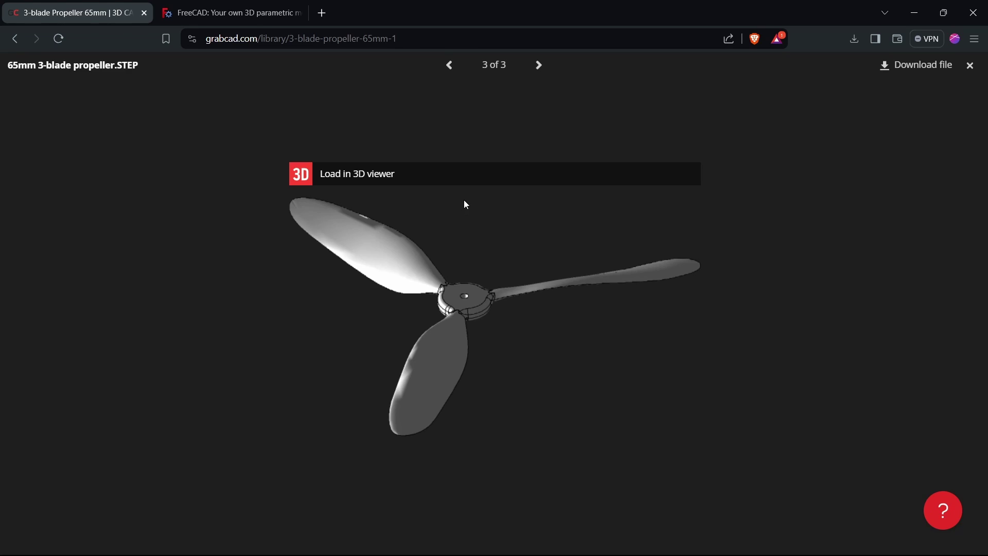
left_click(913, 70)
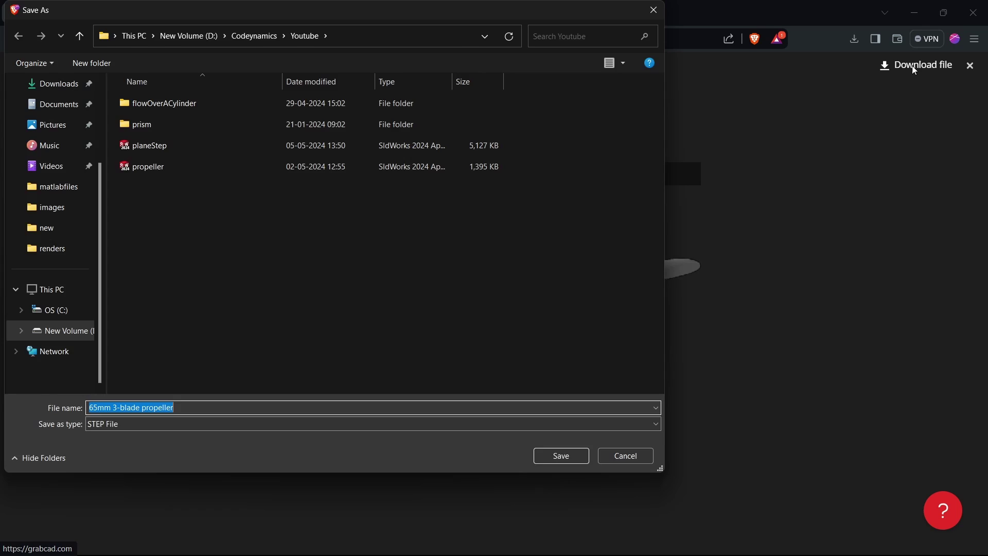
key("Return")
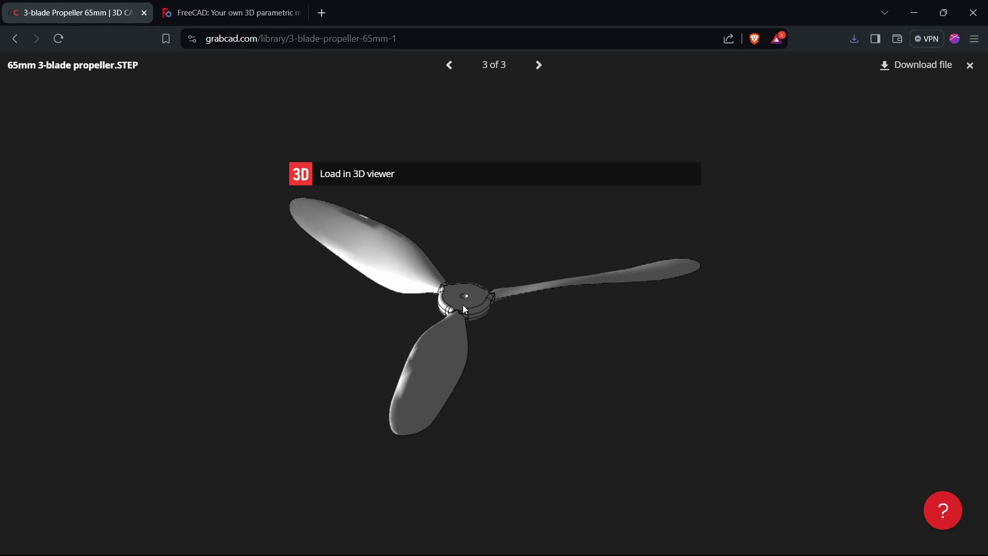
Switch to FreeCAD, import the 65mm 3-blade propeller STEP file and view the propeller from its face.
key("alt+Tab")
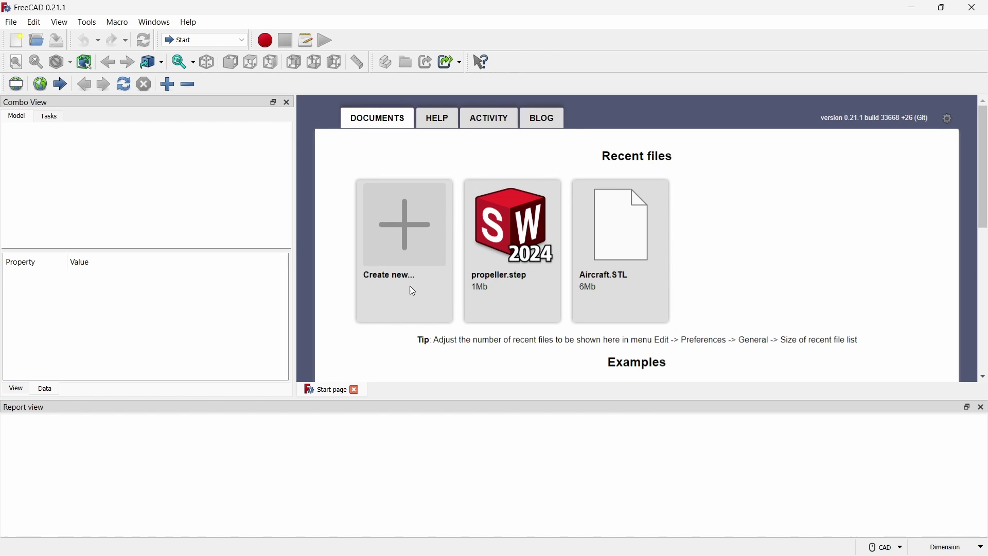
left_click(11, 22)
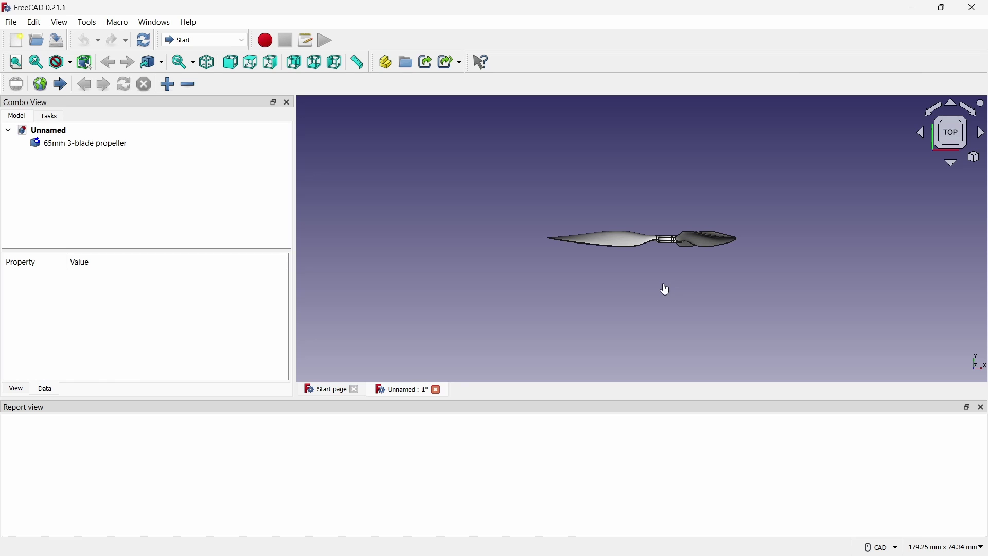
scroll(688, 302, "down", 1)
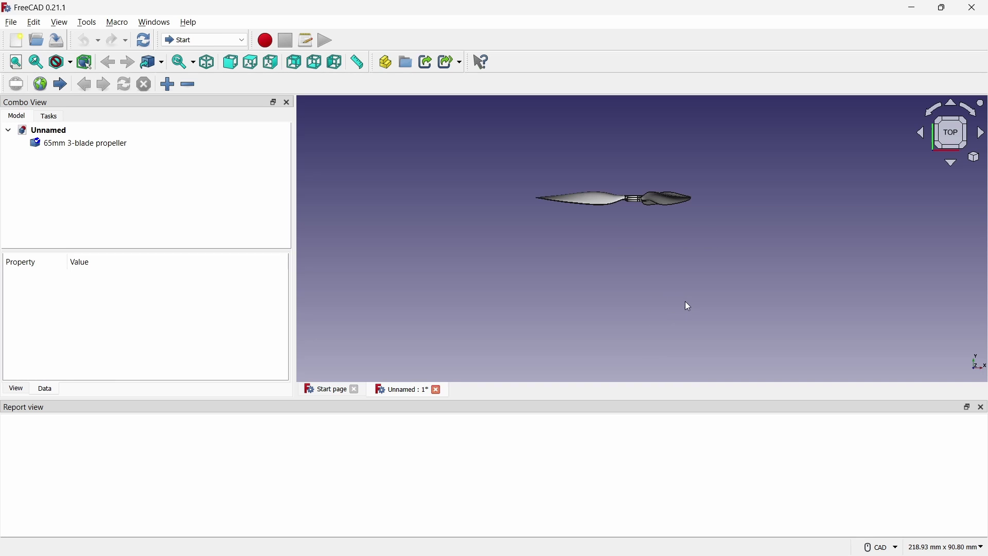
middle_click_drag(695, 238, 728, 300)
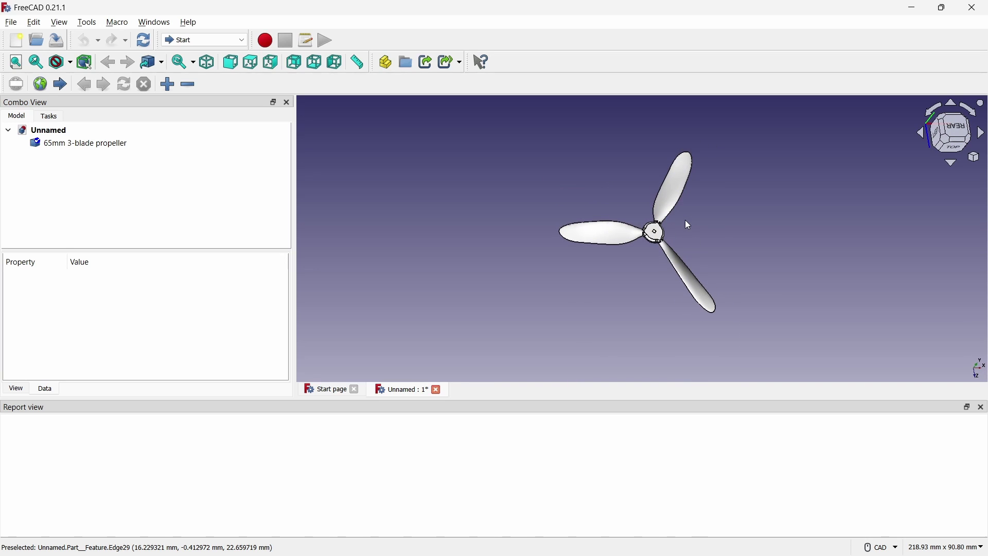
scroll(684, 222, "up", 1)
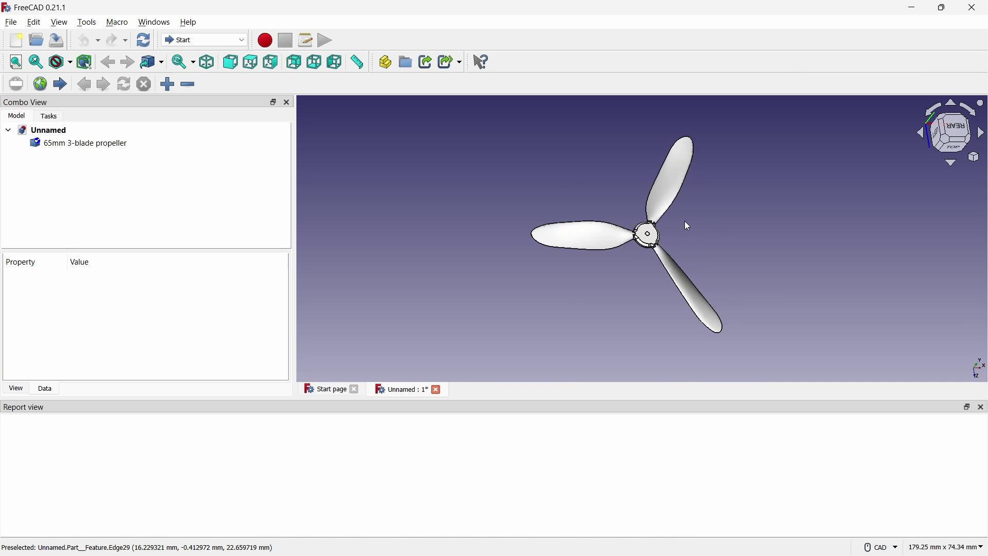
Create a mesh from the 65mm 3-blade propeller shape in the Mesh workbench using the Standard tessellation options.
left_click(90, 147)
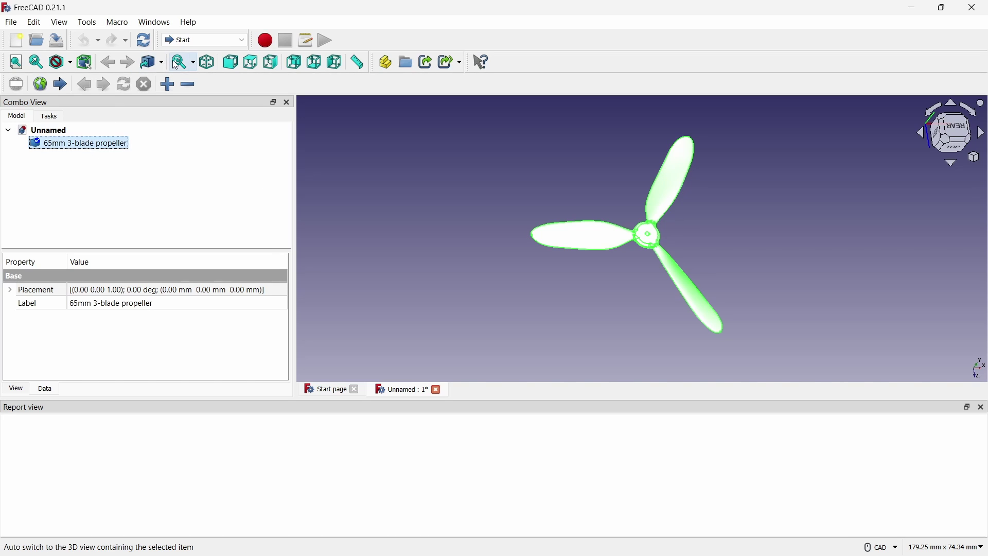
left_click(197, 42)
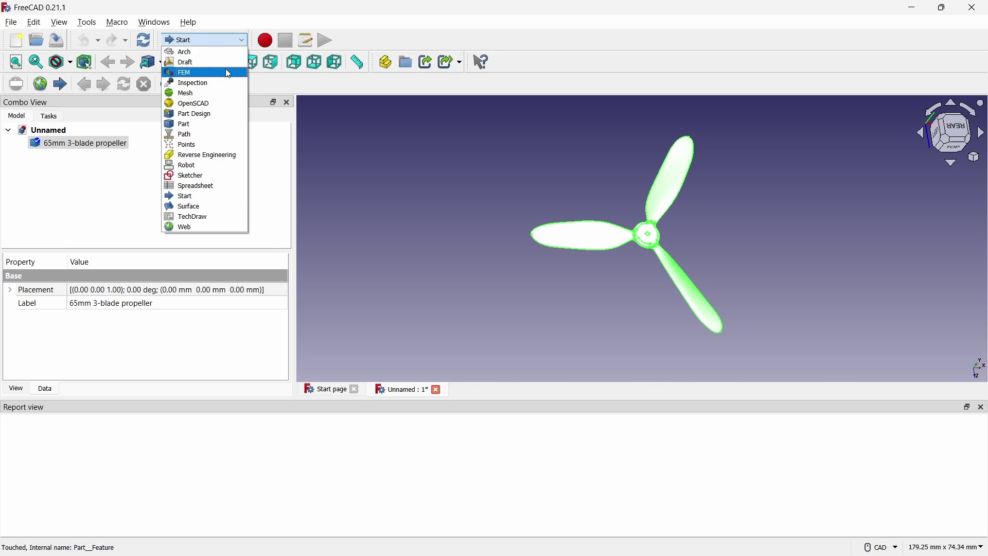
left_click(205, 93)
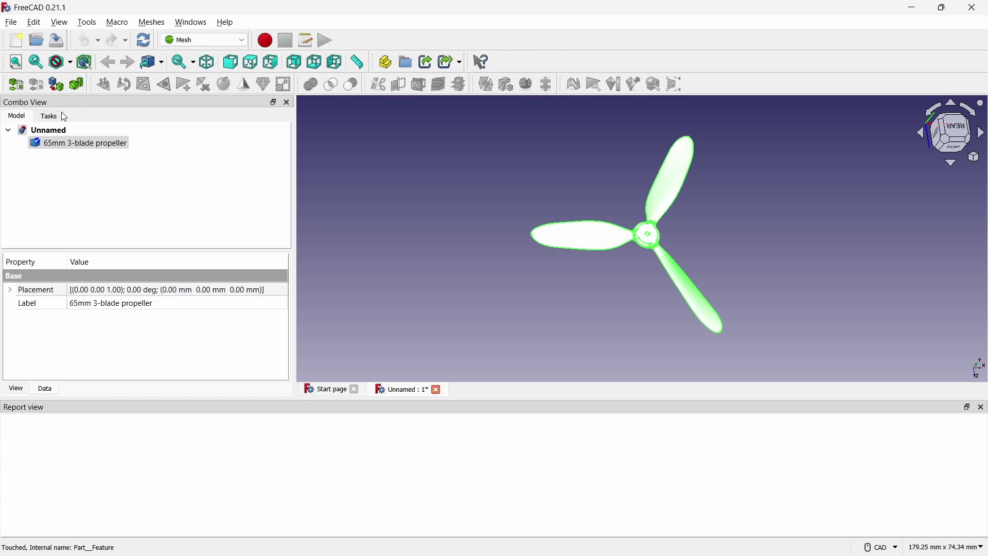
left_click(56, 84)
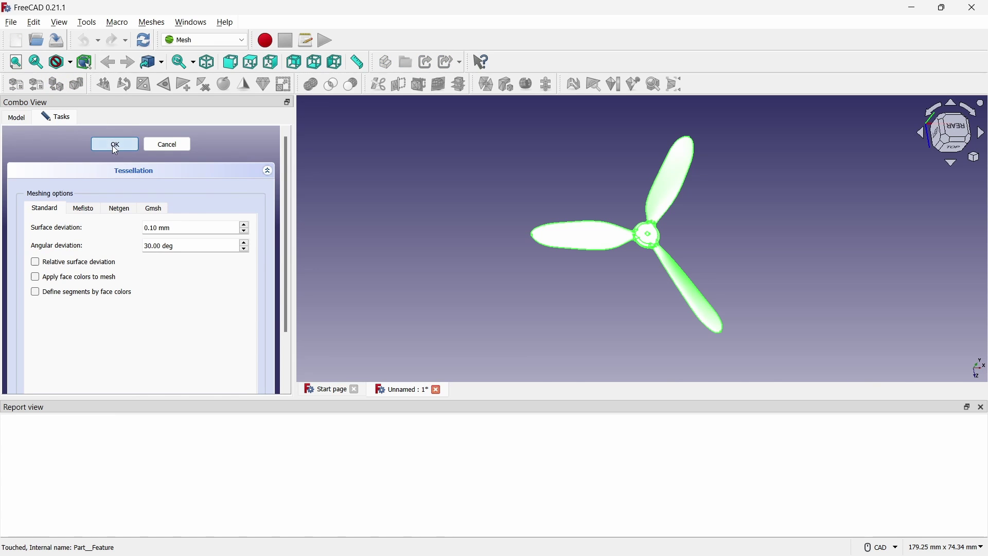
left_click(115, 146)
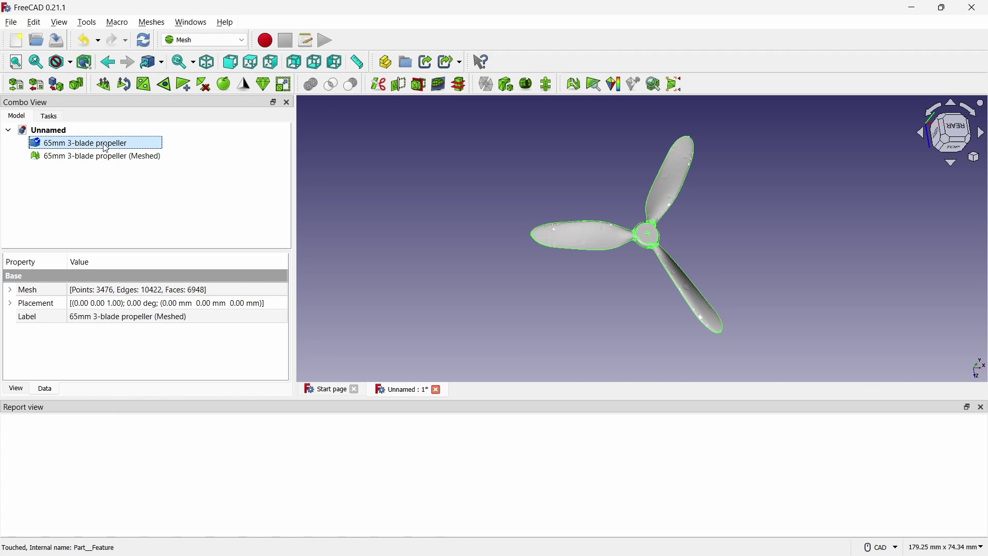
Hide the original 65mm 3-blade propeller shape and inspect the surface of the meshed copy on its blades.
right_click(106, 148)
left_click(140, 213)
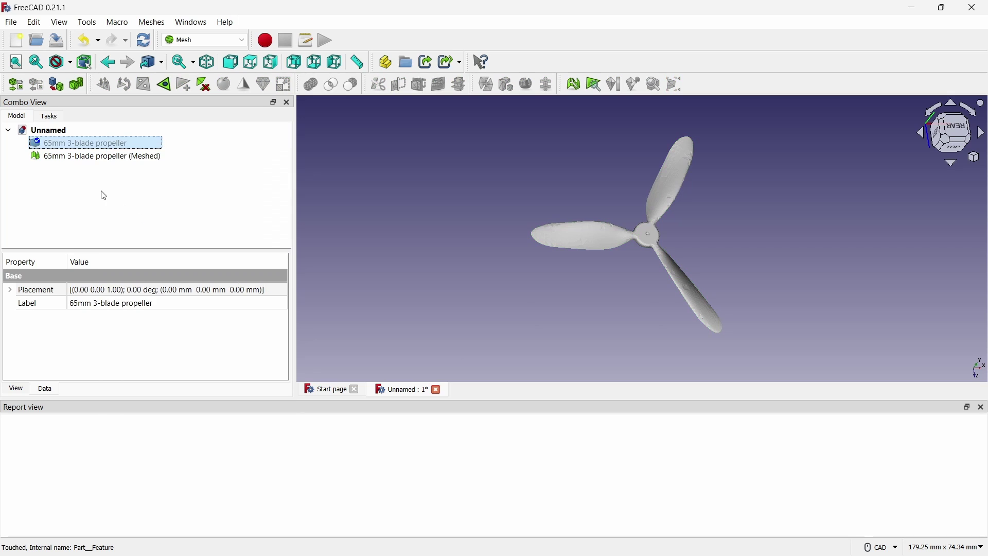
left_click(109, 157)
scroll(688, 292, "up", 15)
left_click(576, 293)
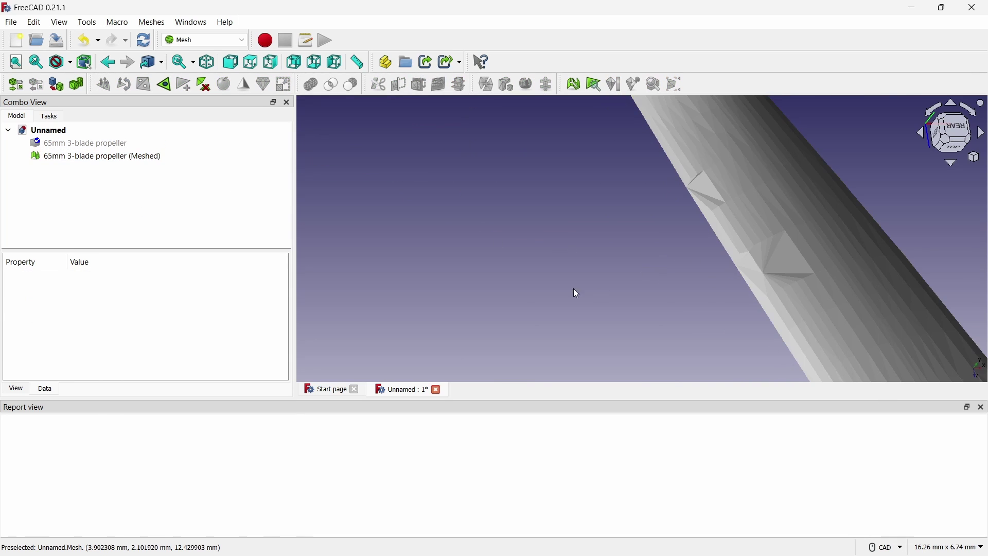
scroll(562, 291, "down", 10)
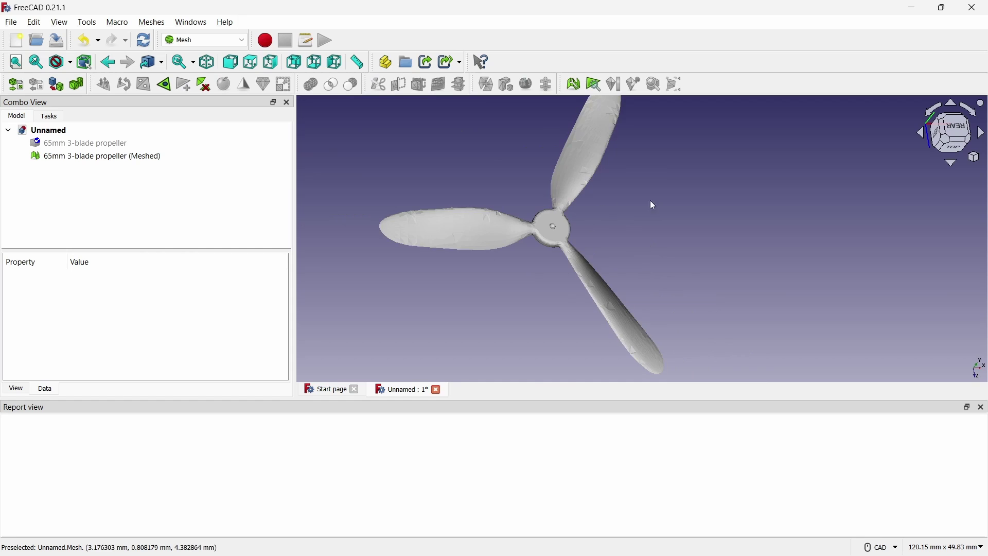
middle_click_drag(650, 205, 590, 238)
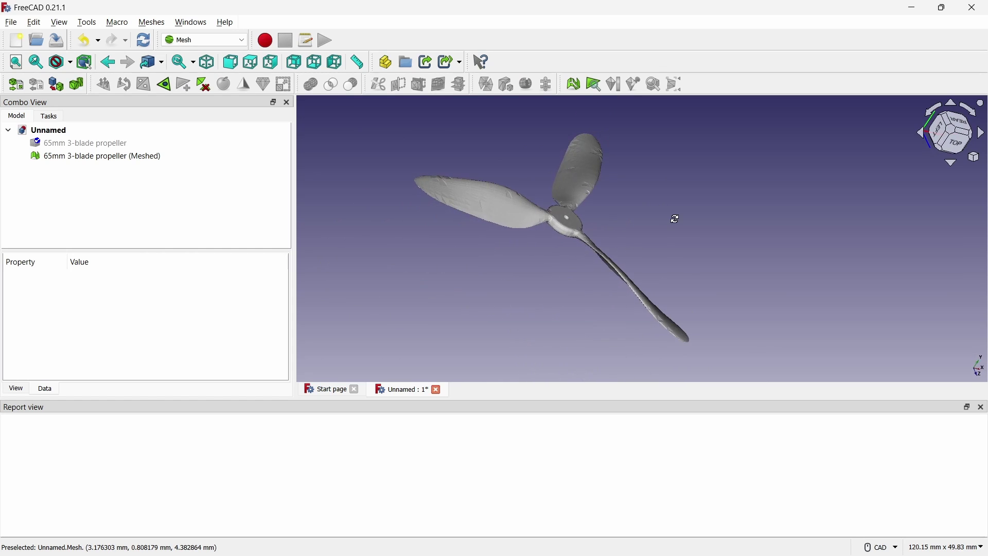
middle_click_drag(675, 219, 615, 219)
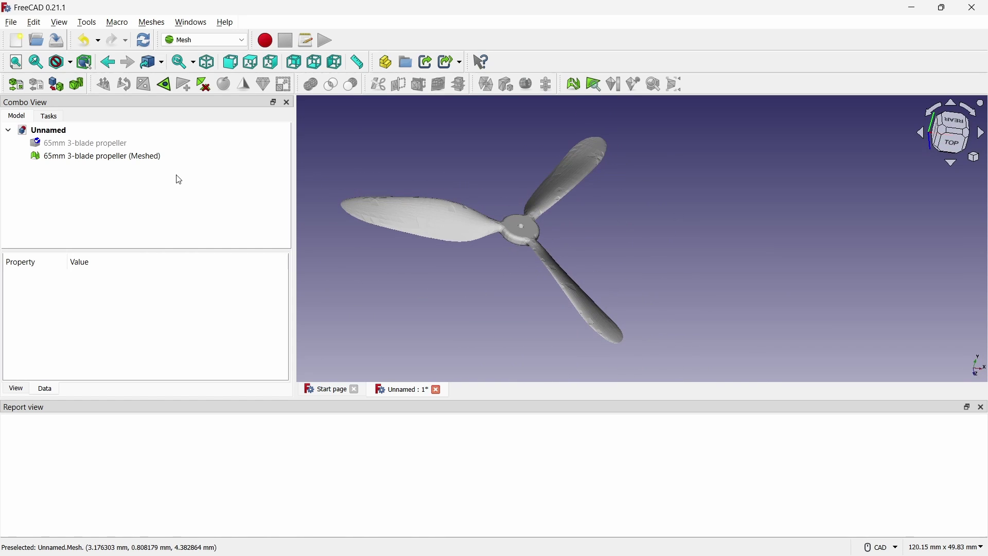
Export the meshed propeller as propellerAscii in ASCII STL (*.stl) format to the planeStlTutorial folder.
left_click(78, 160)
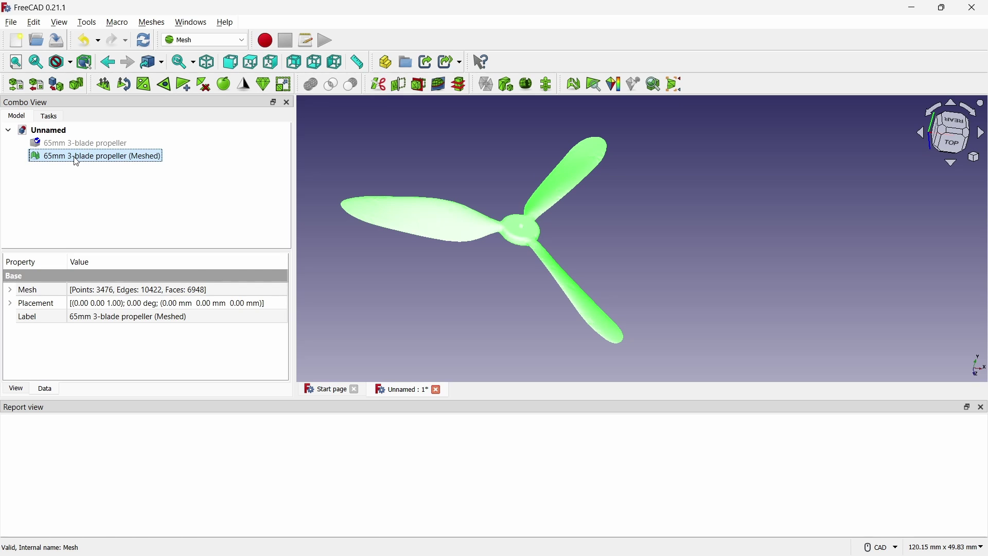
right_click(76, 162)
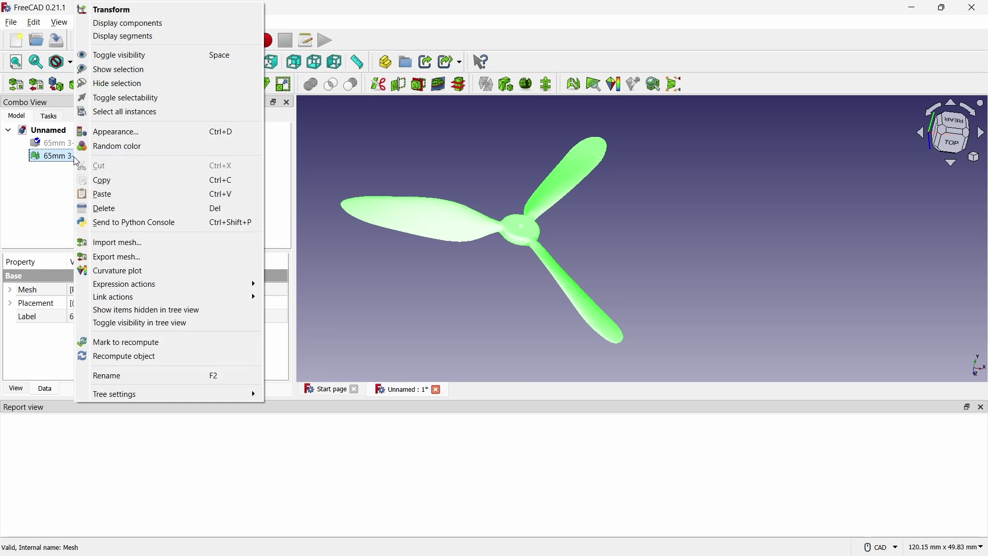
left_click(124, 258)
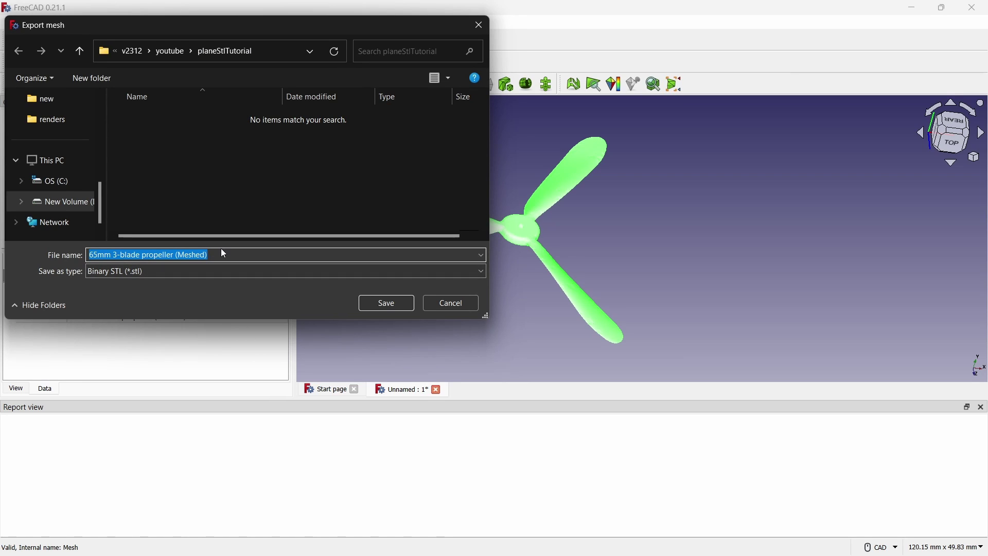
type("propel")
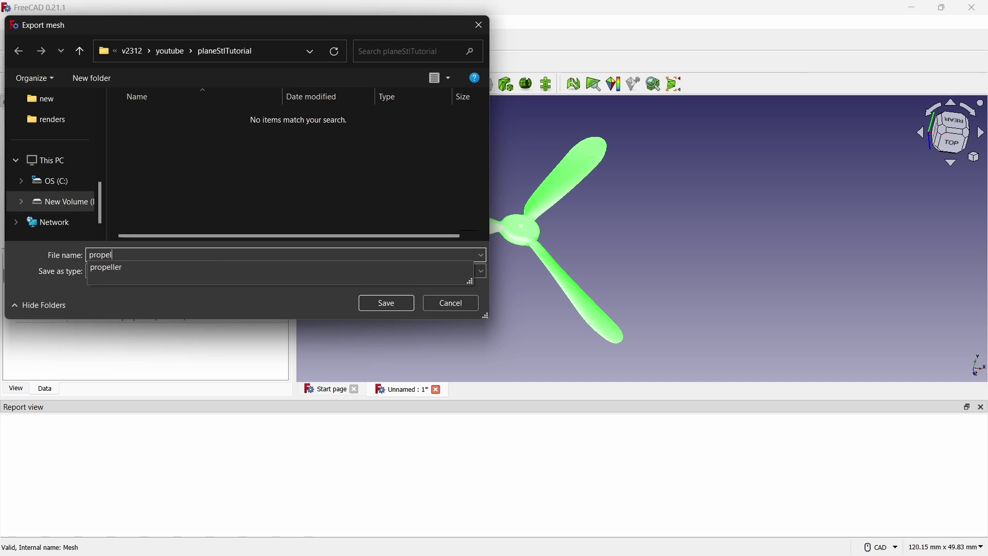
type("lerAscii")
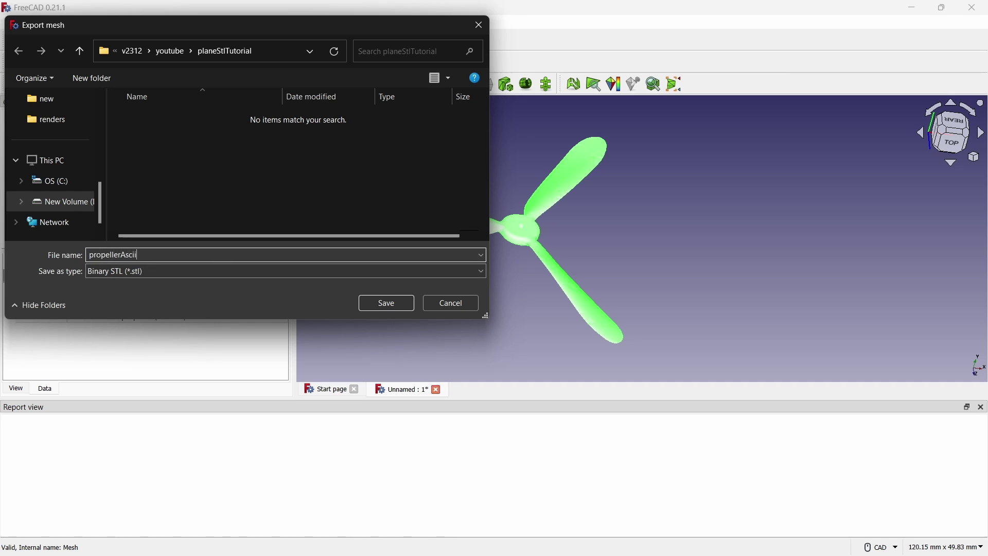
left_click(131, 271)
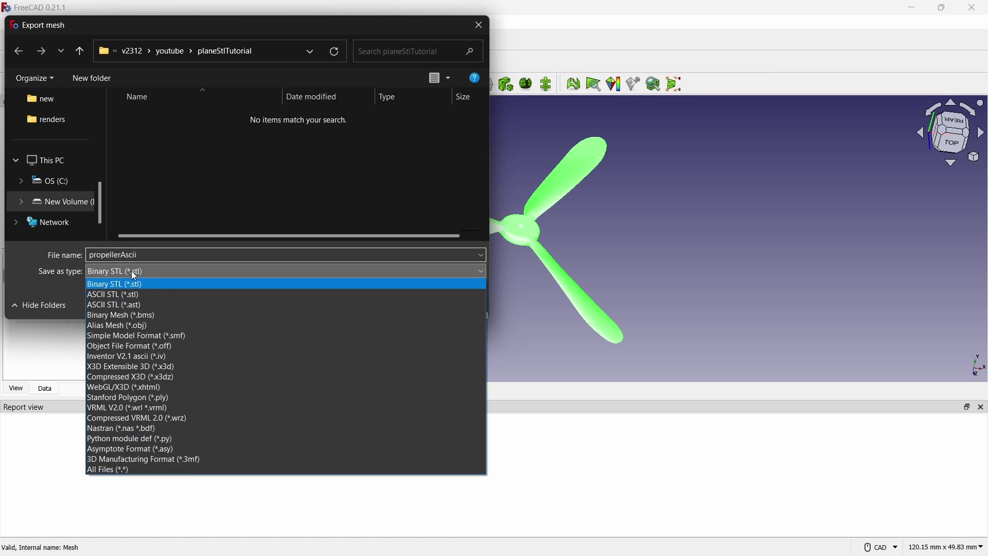
left_click(153, 298)
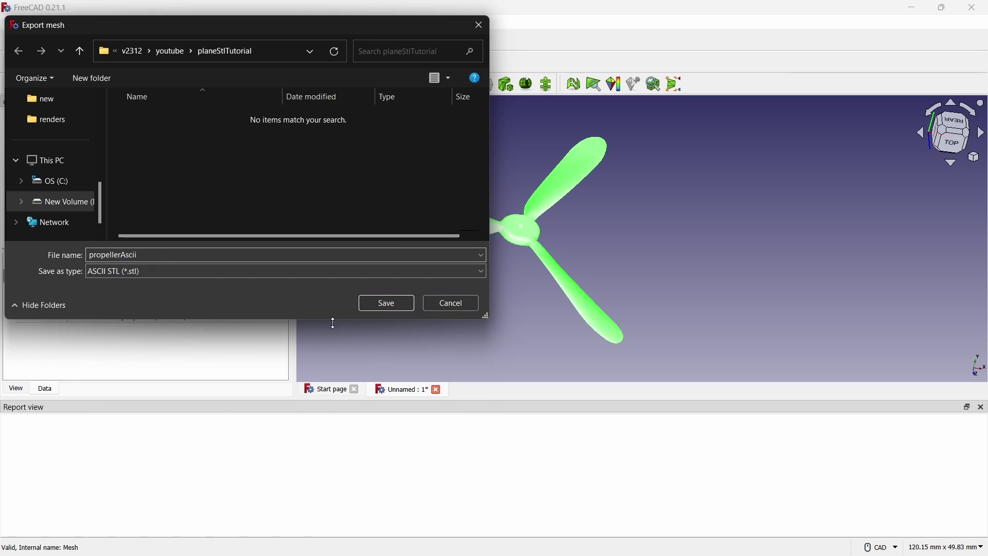
left_click(389, 302)
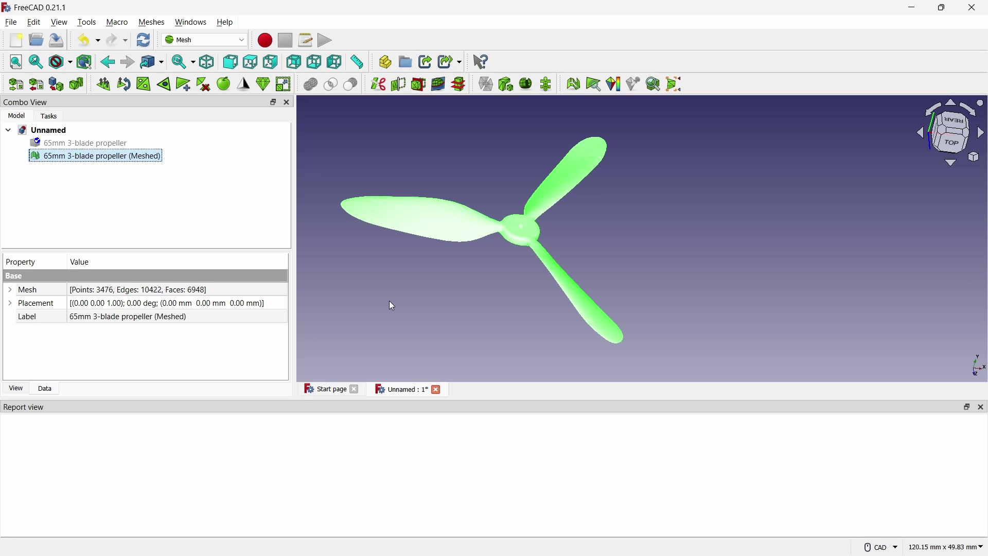
Launch ParaView from the system search and maximize its window.
key("super")
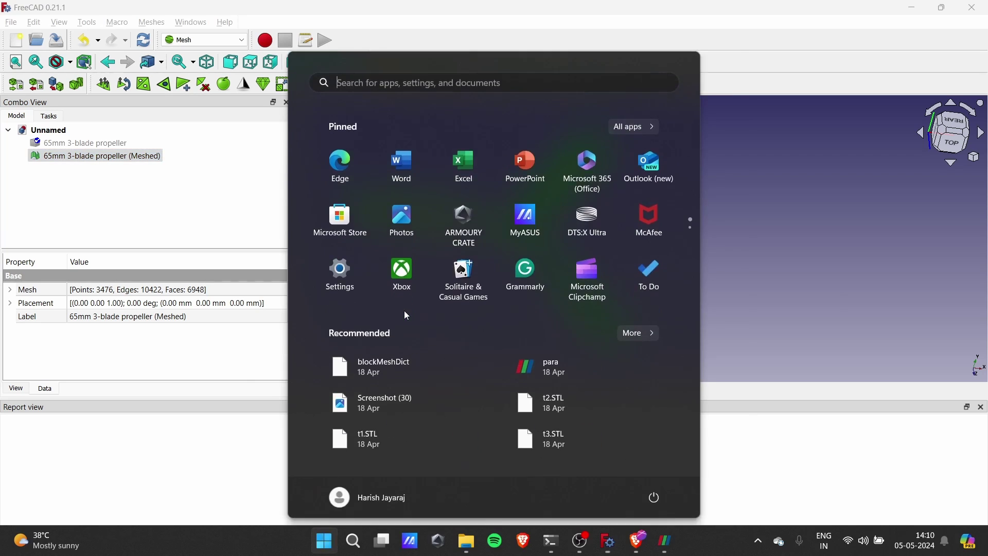
type("para")
key("Return")
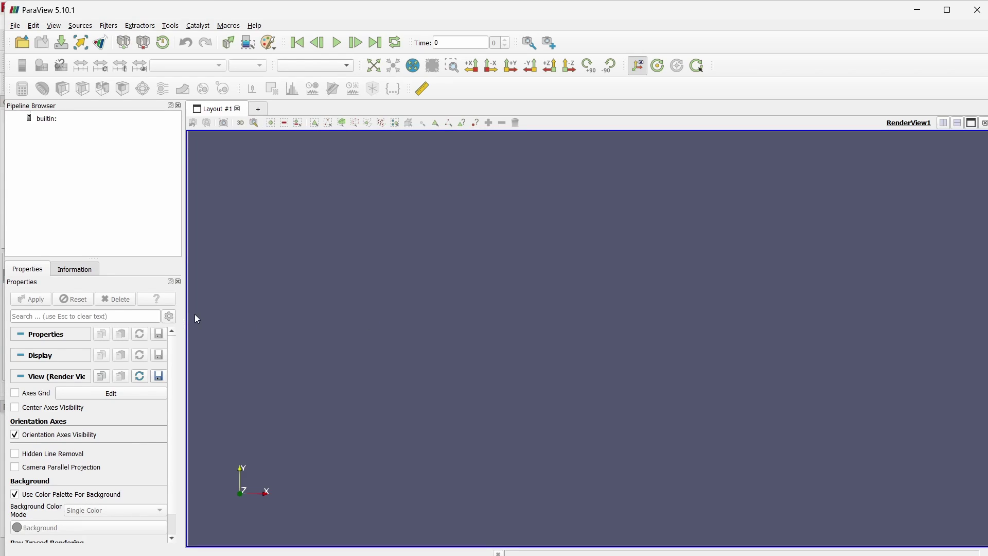
left_click(947, 9)
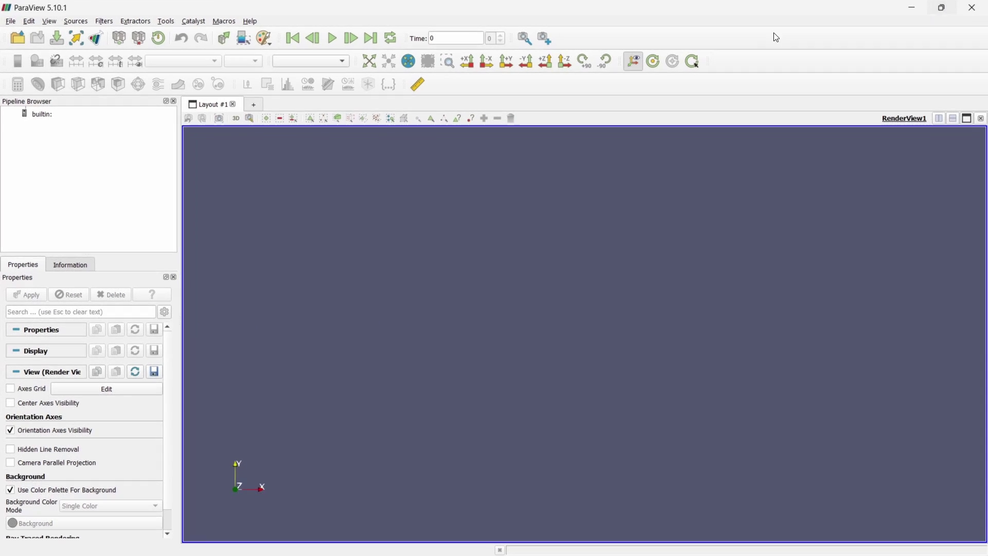
Open propellerAscii.stl, load it into the render view and orient the propeller so all three blades show.
left_click(15, 21)
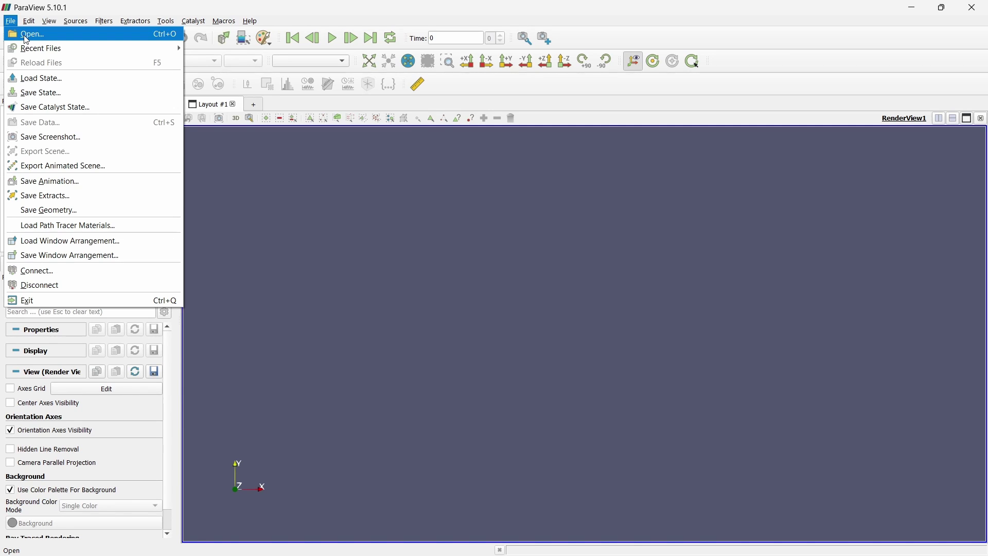
left_click(27, 34)
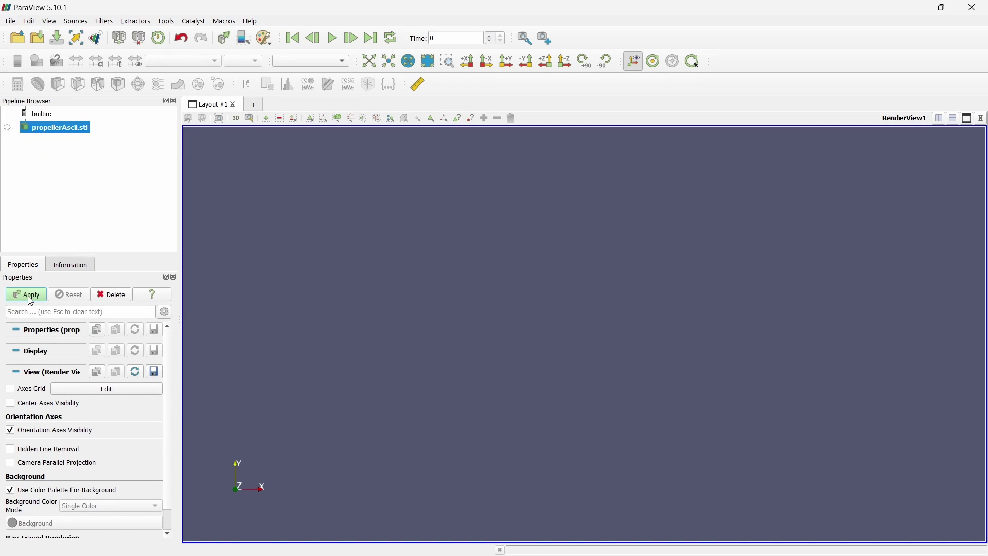
left_click(25, 294)
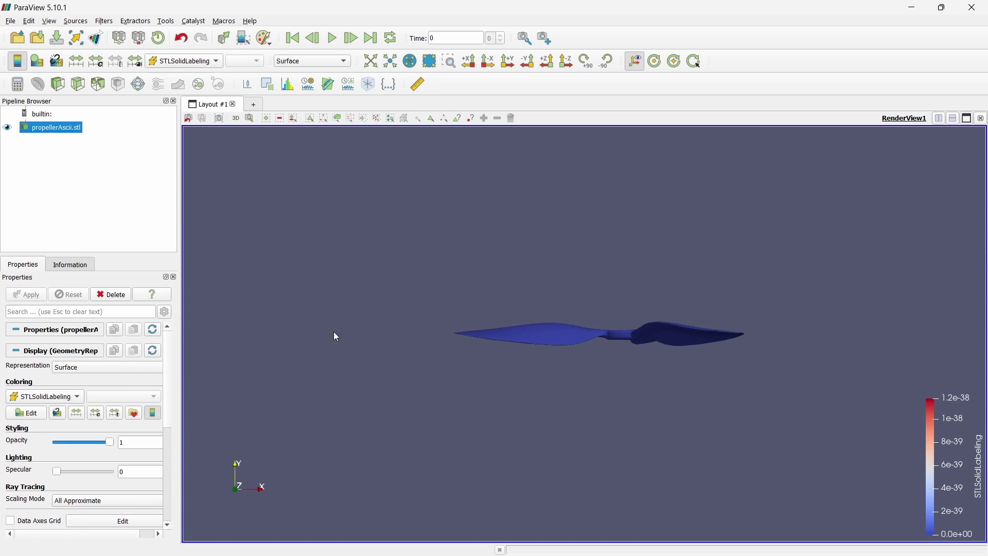
left_click_drag(607, 380, 583, 433)
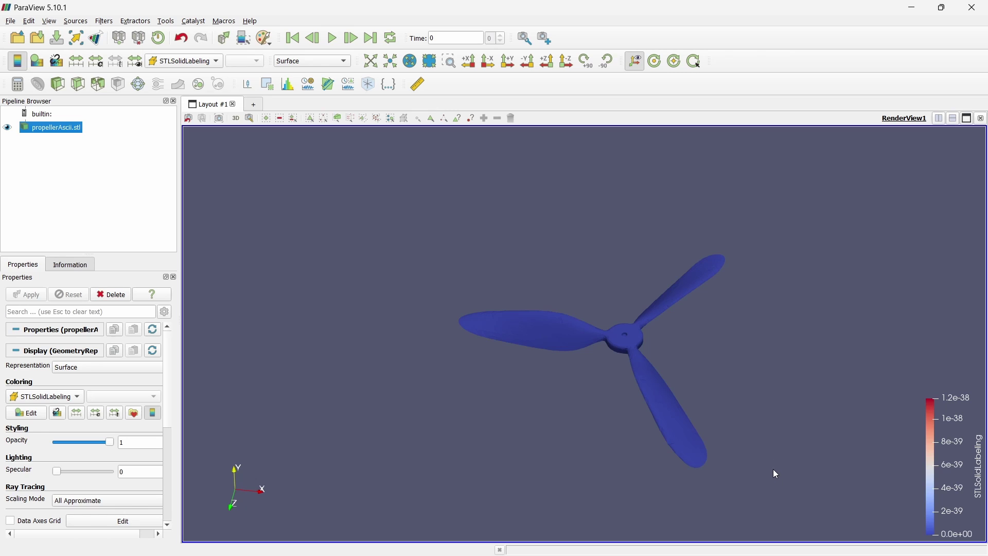
Display the propeller as Surface With Edges and examine the triangle mesh on a blade and the hub.
left_click(325, 62)
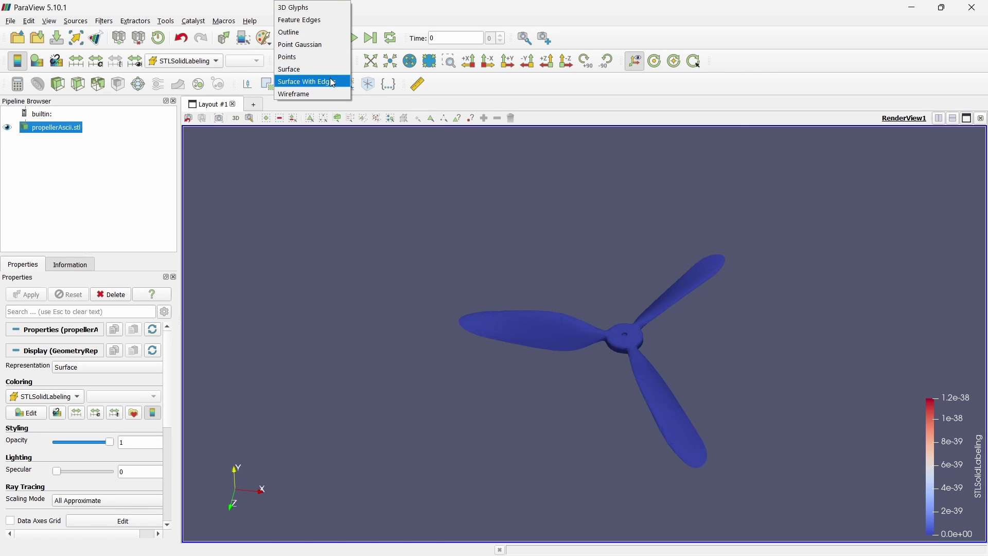
left_click(329, 80)
scroll(533, 364, "up", 10)
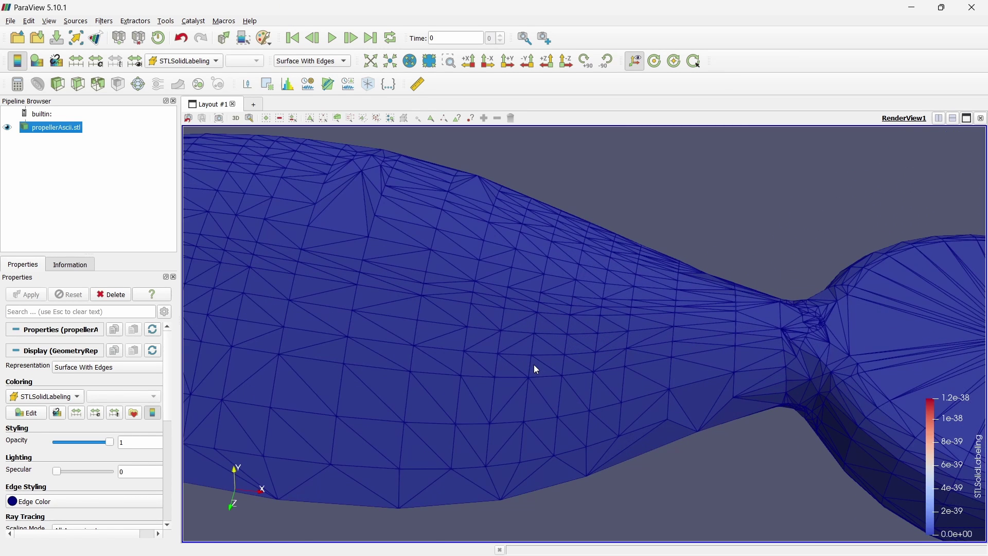
scroll(672, 338, "down", 5)
left_click_drag(672, 338, 720, 342)
scroll(720, 341, "down", 3)
Set the propeller's representation back to Surface and enable its Data Axes Grid to check the model's dimensions.
left_click(301, 63)
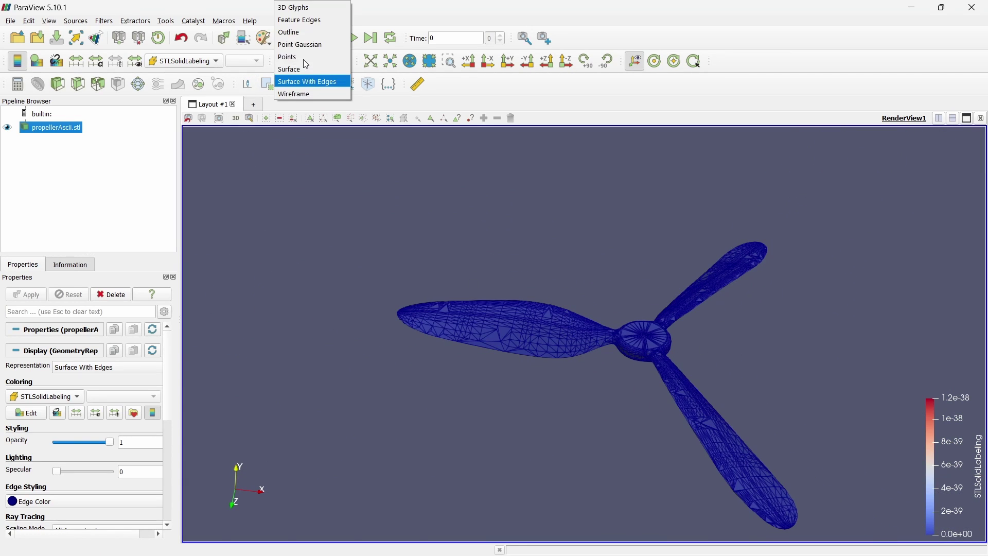
left_click(307, 69)
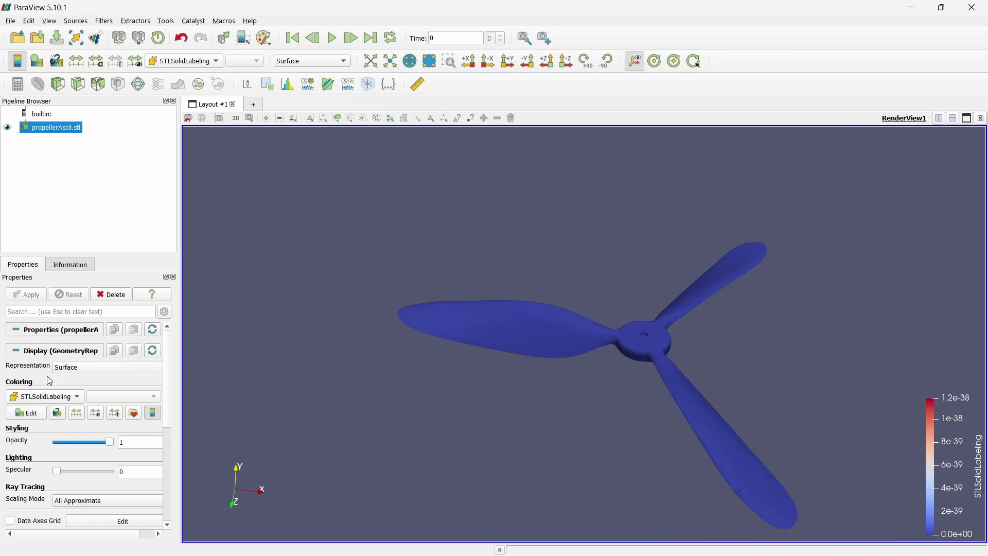
scroll(29, 439, "down", 1)
scroll(29, 439, "down", 1)
left_click(32, 442)
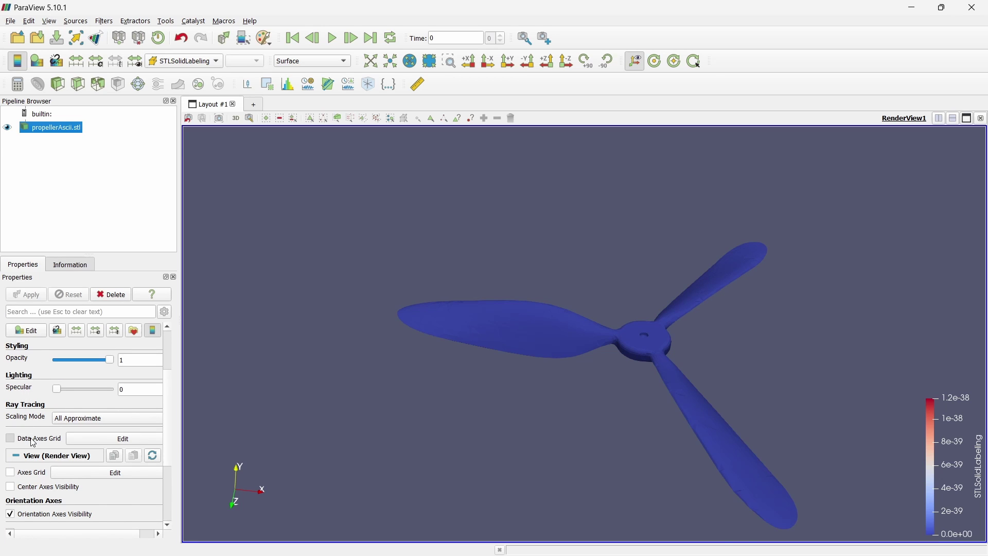
left_click_drag(425, 397, 366, 396)
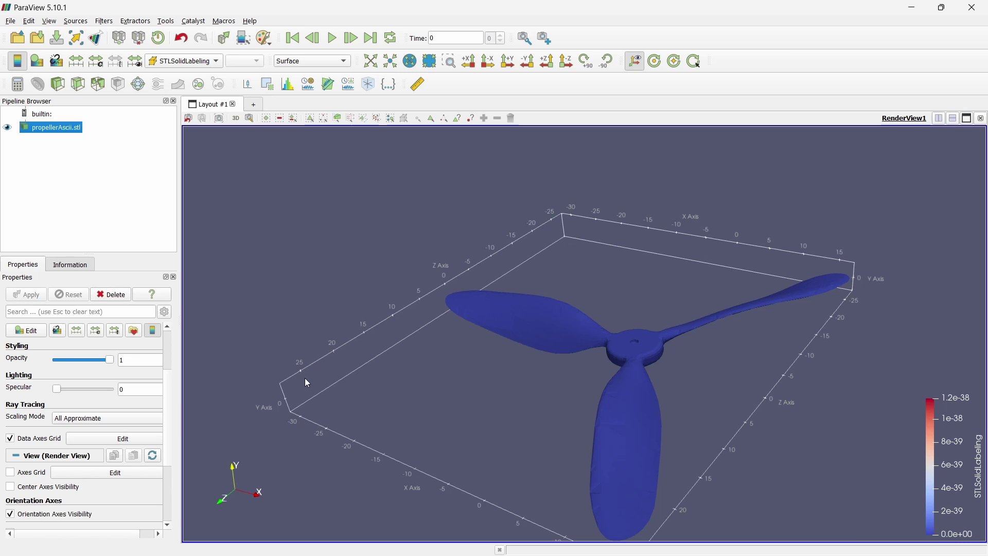
left_click_drag(523, 397, 556, 410)
left_click_drag(706, 399, 703, 393)
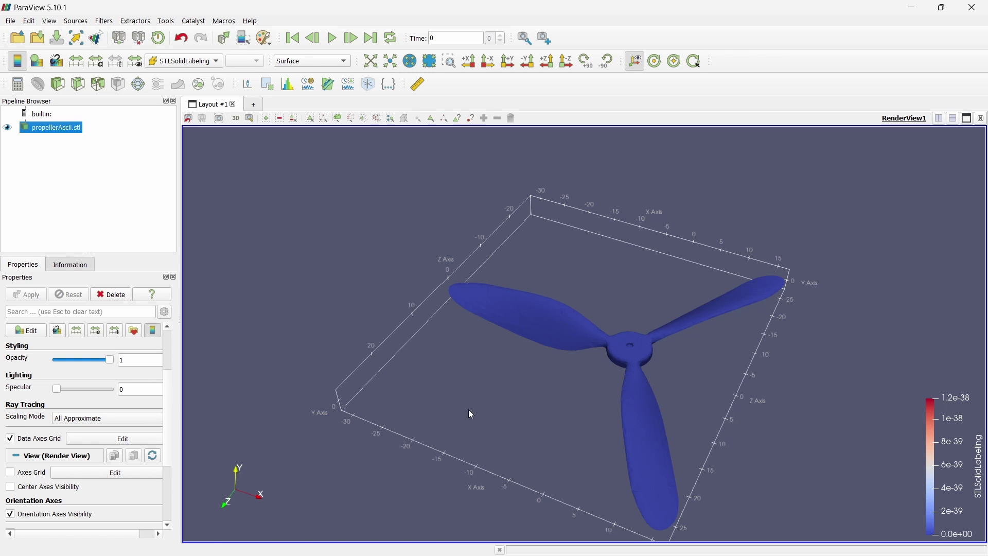
Switch to the terminal and list the files in the planeStlTutorial folder with ls, locating propellerAscii.stl.
key("alt+Tab")
key("alt+Tab")
key("alt+Tab")
key("alt+Tab")
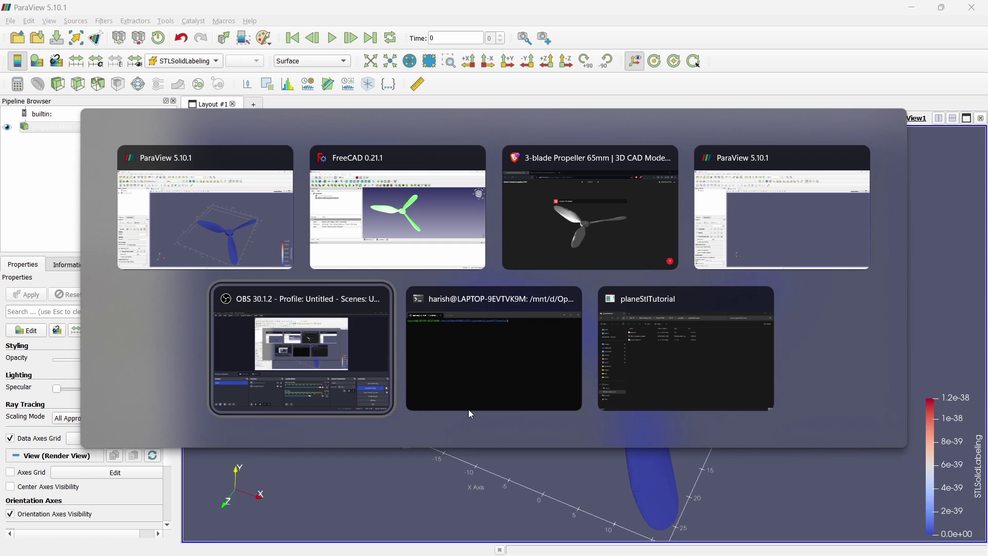
key("alt+Tab")
type("ls")
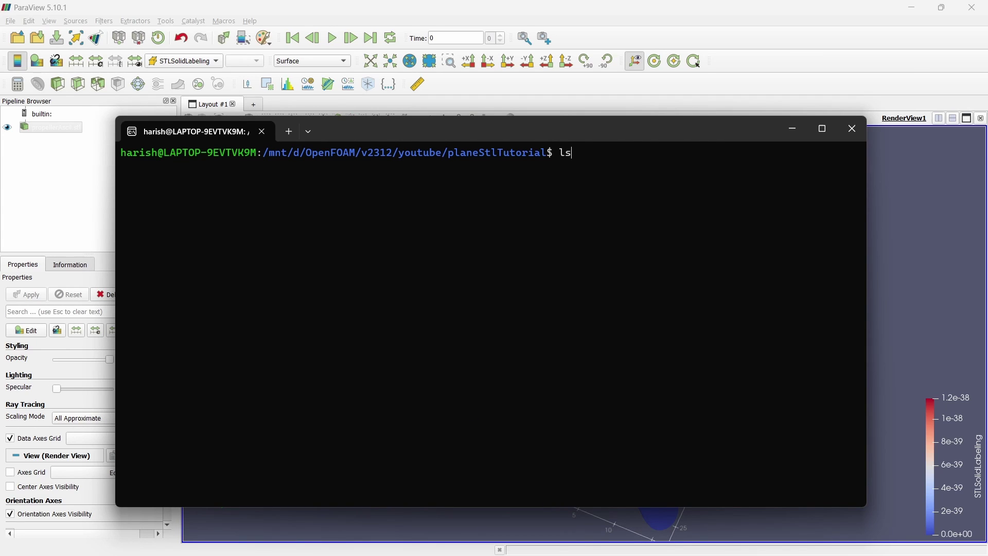
key("Return")
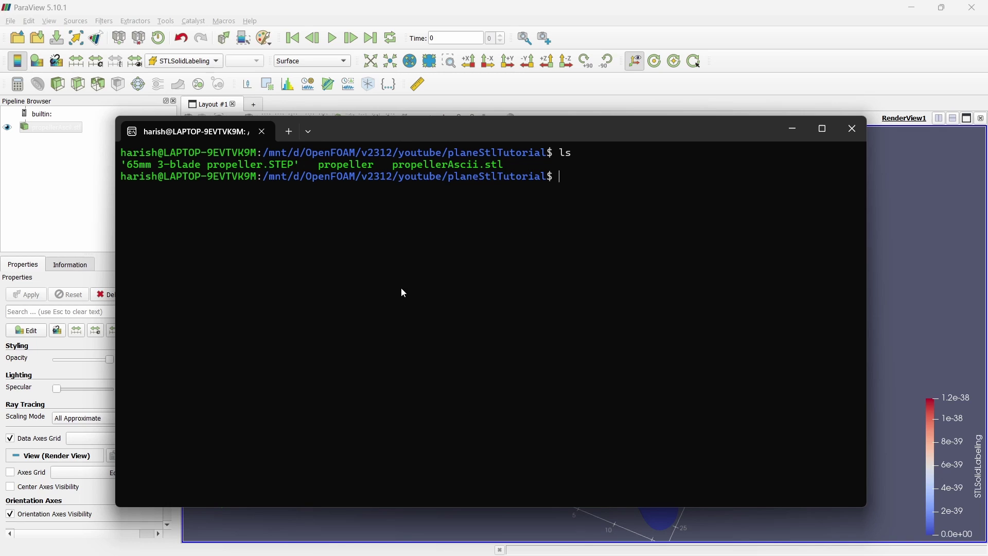
left_click_drag(393, 166, 472, 174)
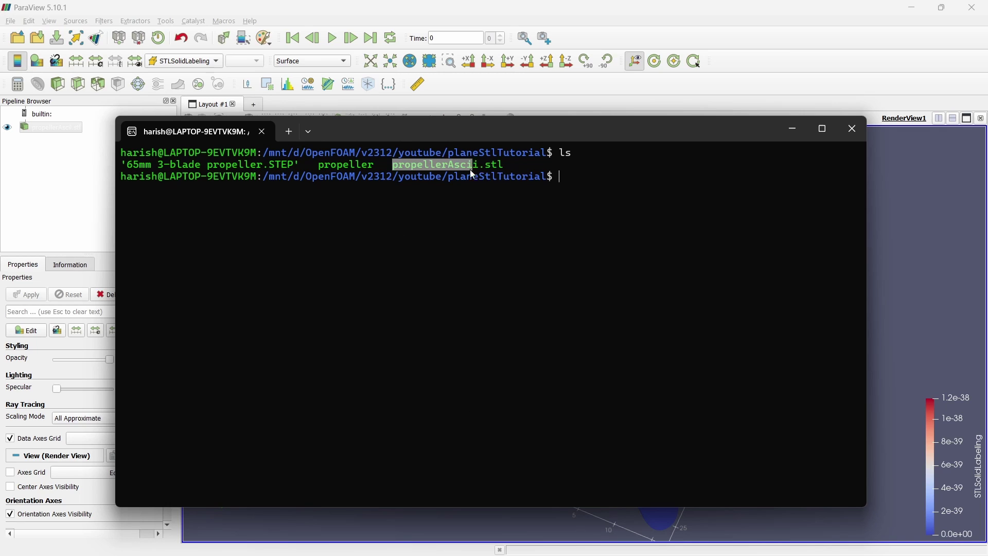
right_click(508, 170)
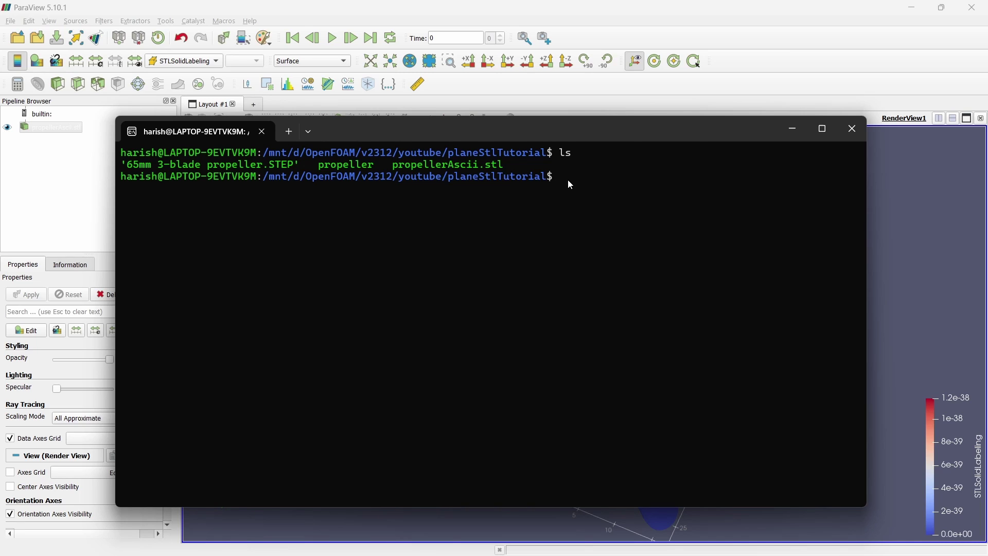
Run surfaceConvert propellerAscii.stl propeller.stl -clean -scale 0.001 to write a cleaned, scaled copy of the propeller.
type("sca")
key("BackSpace")
key("BackSpace")
type("urfaceConvert prop")
key("Tab")
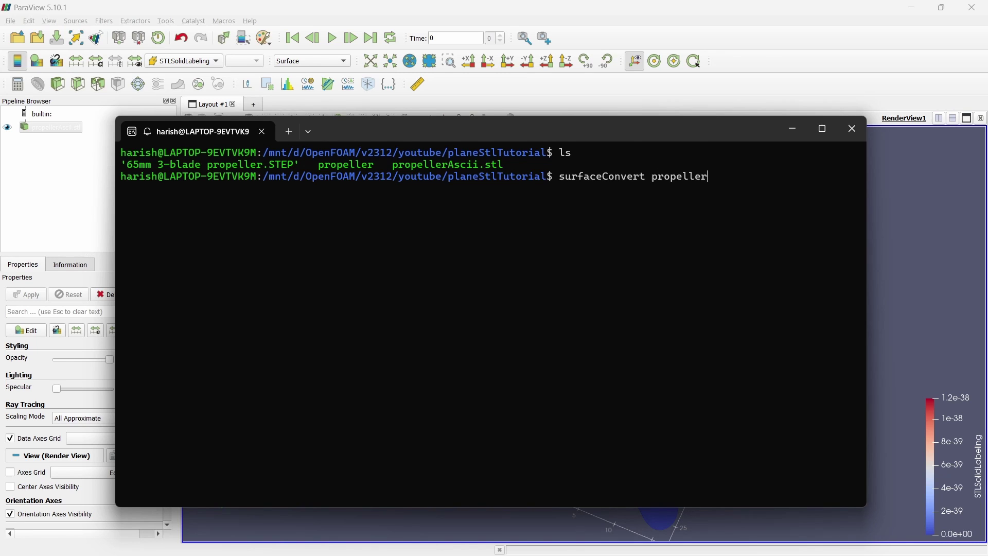
type("A")
key("Tab")
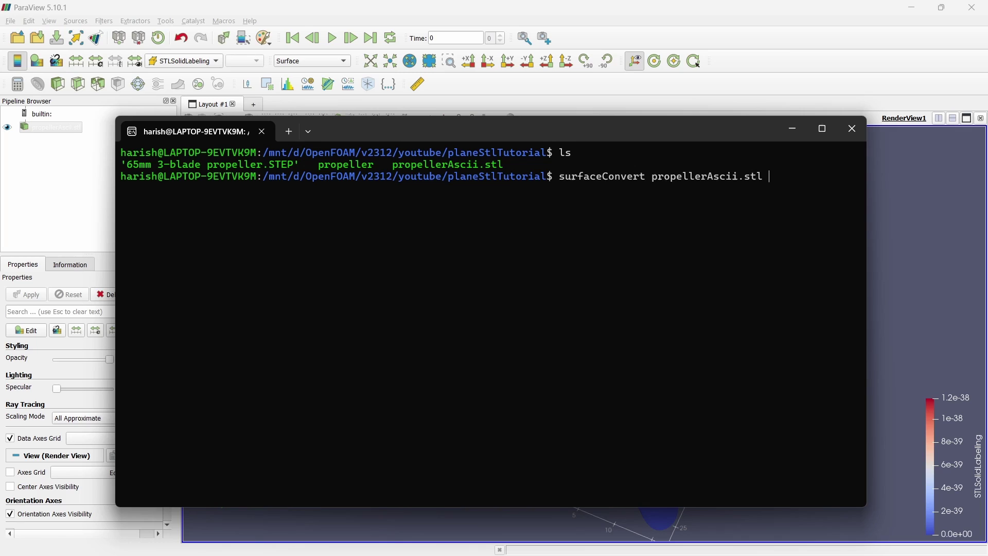
type("propeller")
type(".stl")
key("Return")
key("BackSpace")
type("l -clean -scale")
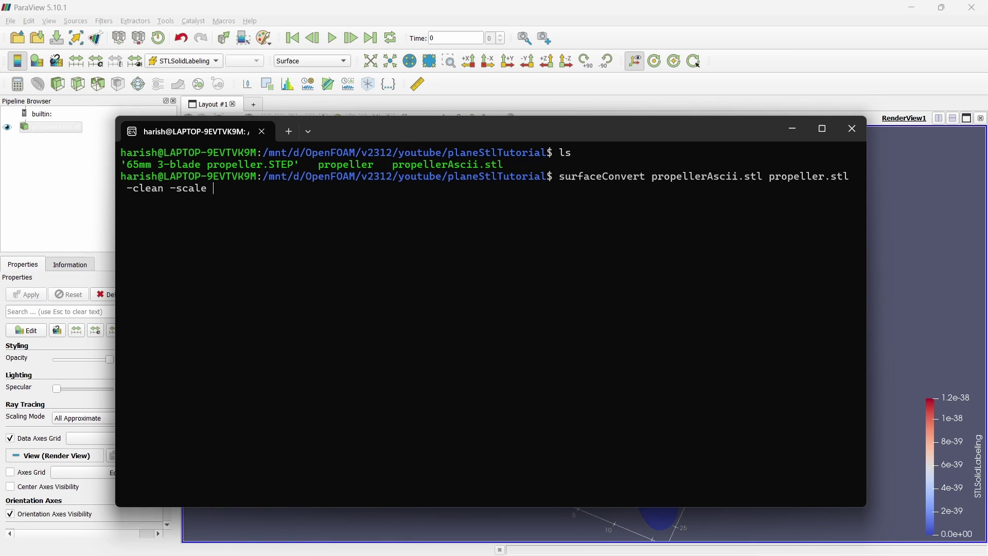
type("0.001")
key("Return")
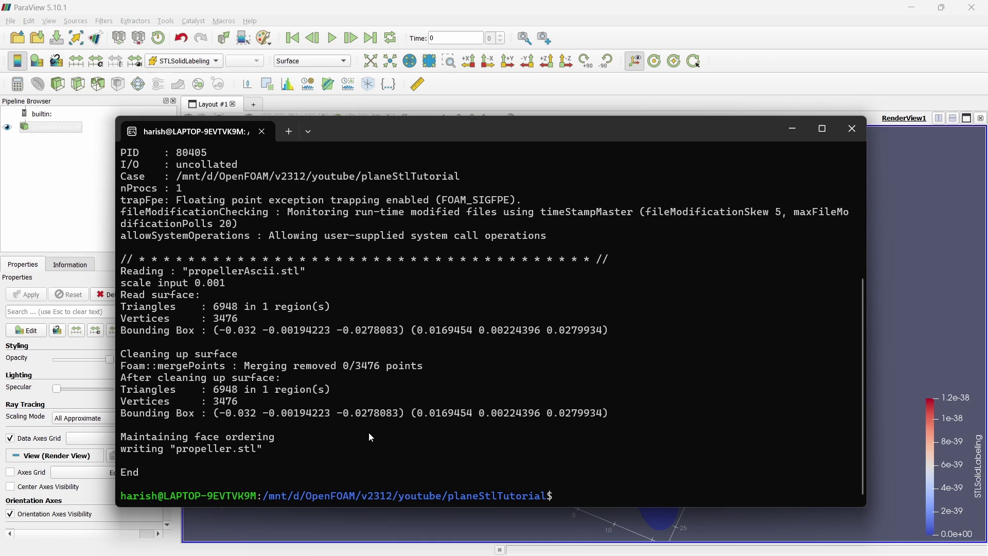
Switch to the planeStlTutorial folder in File Explorer and check for the converted propeller.stl.
key("alt+Tab")
key("alt+Tab")
key("alt+Tab")
key("alt+Tab")
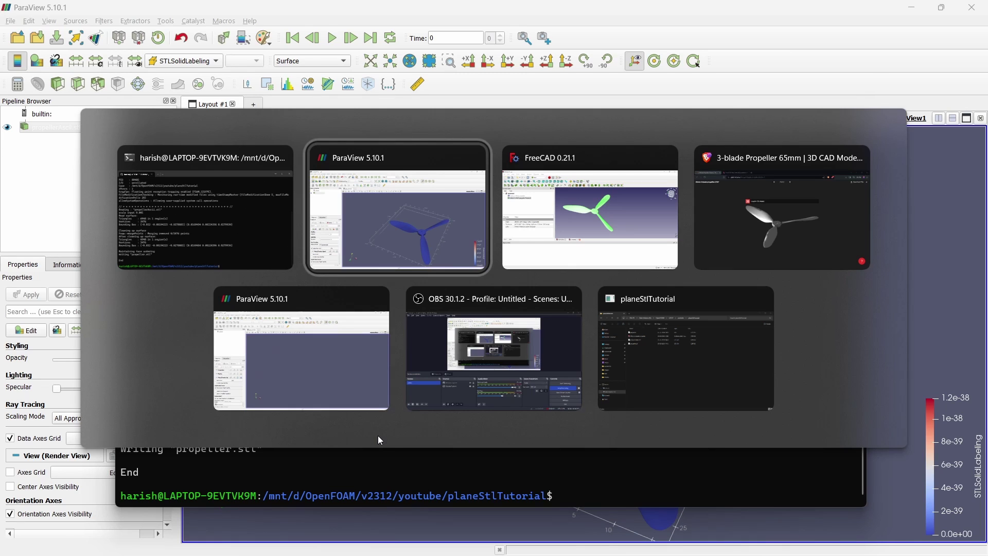
left_click(727, 374)
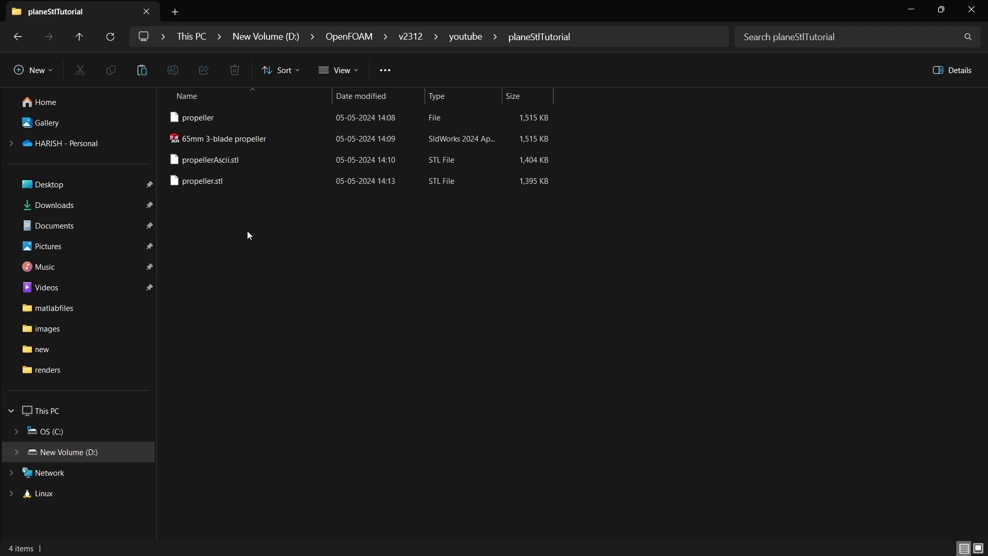
Switch back to ParaView, hide propellerAscii.stl, and open and load propeller.stl from the planeStlTutorial folder.
key("alt+Tab")
key("alt+Tab")
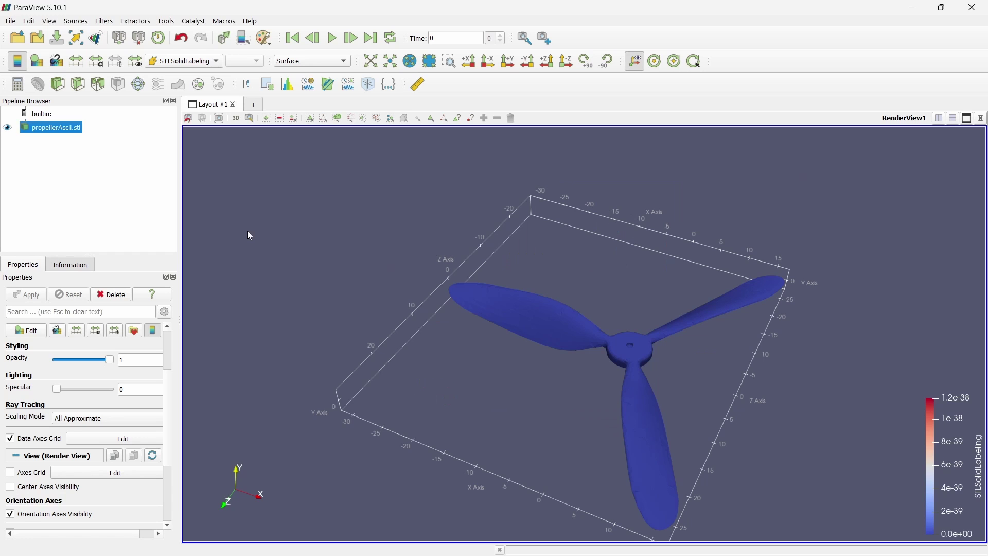
left_click(7, 127)
left_click(10, 21)
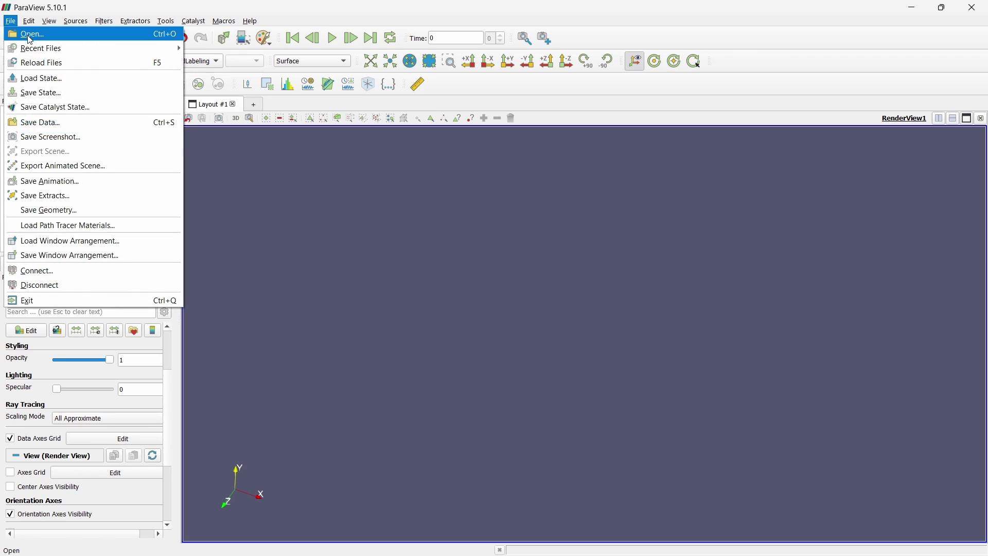
left_click(23, 34)
left_click(533, 225)
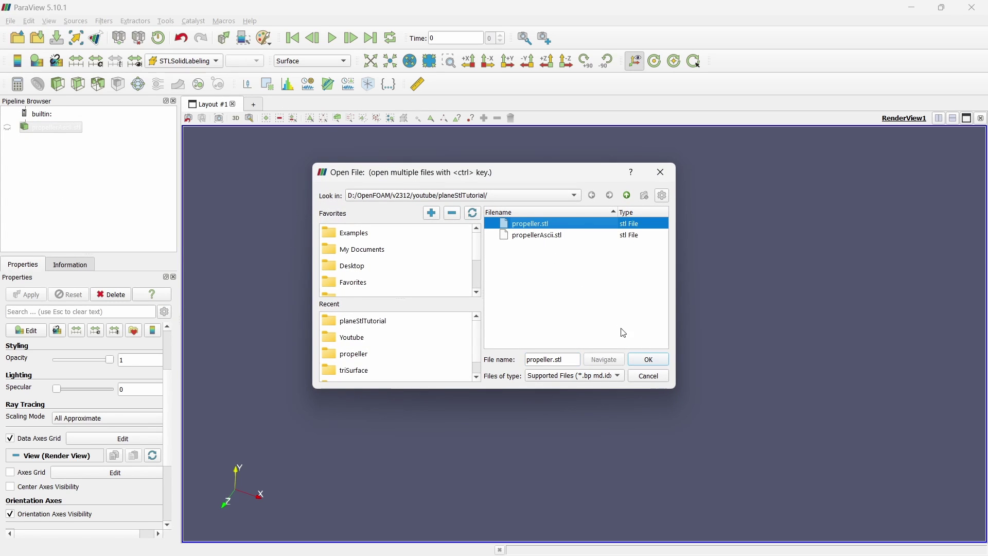
left_click(650, 359)
left_click(28, 295)
Enable the Data Axes Grid for propeller.stl and check the scaled propeller's dimensions.
scroll(55, 434, "down", 3)
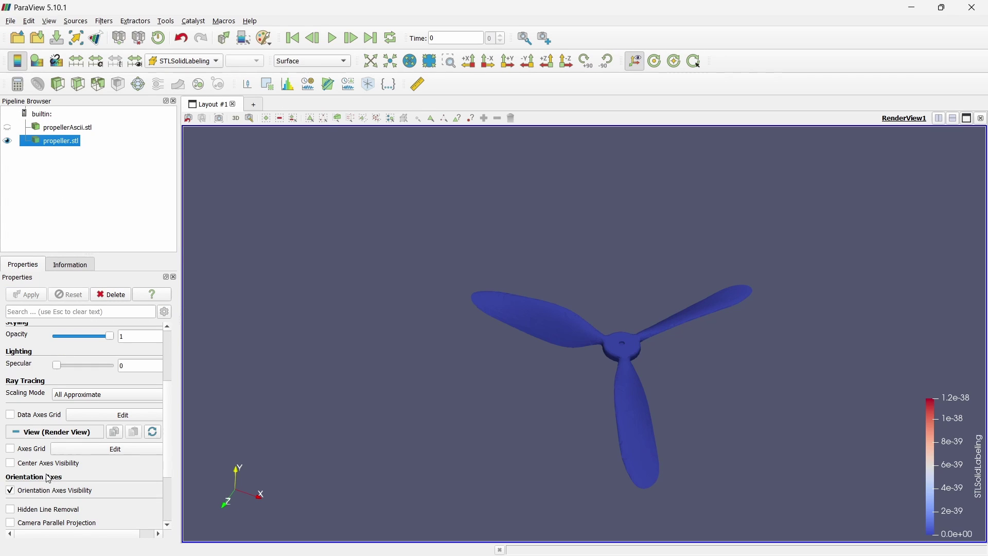
left_click(47, 416)
mouse_move(389, 410)
left_mouse_down()
mouse_move(366, 401)
mouse_move(369, 410)
mouse_move(381, 400)
left_mouse_up()
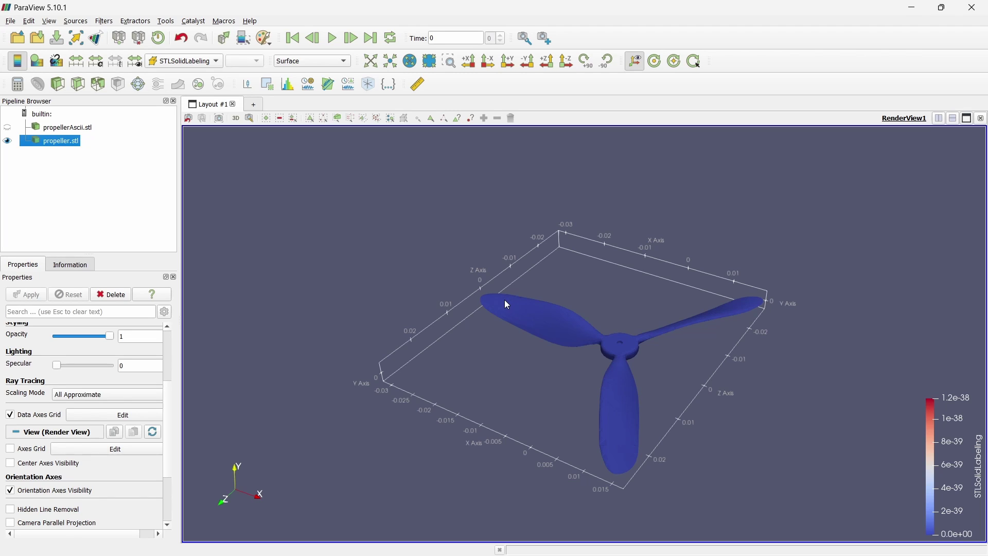
Switch to the terminal and recall the previous surfaceConvert command at the prompt without running it.
key("alt+Tab")
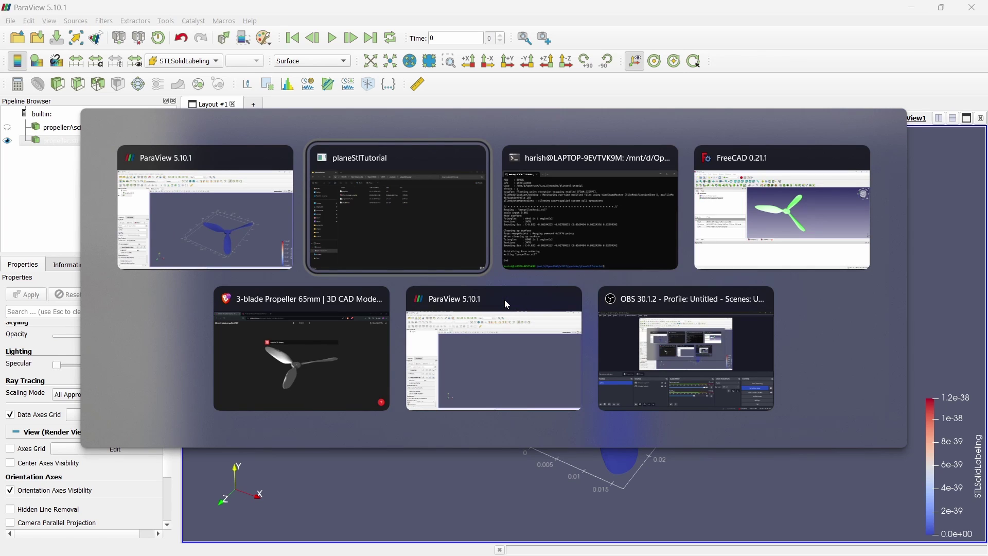
key("Tab")
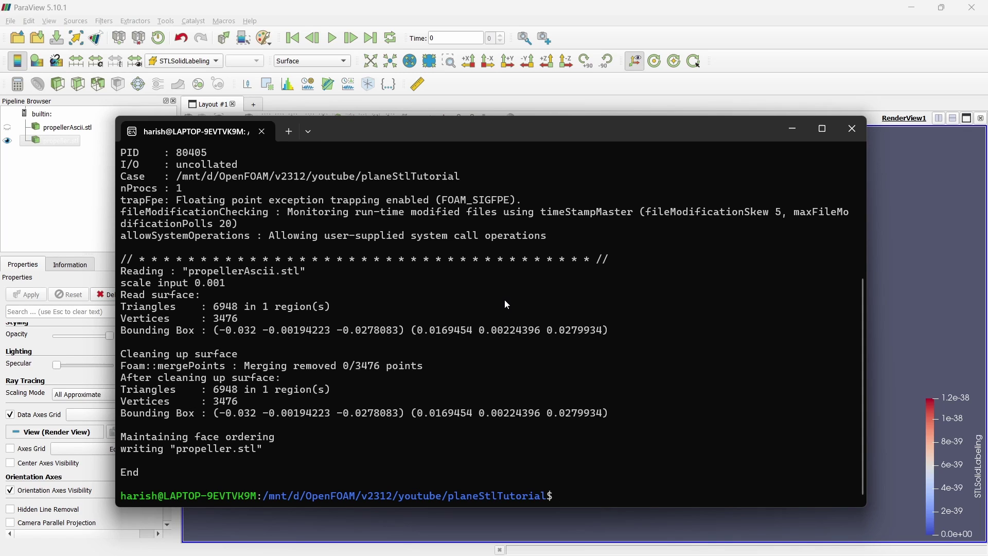
key("Up")
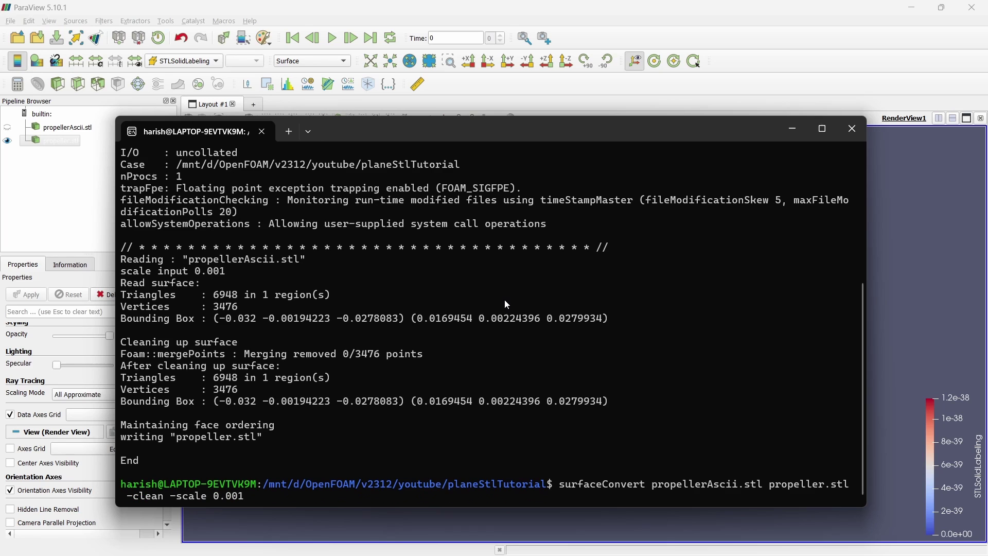
Switch to the planeStlTutorial folder in File Explorer and rename propeller.stl as propellermm.stl.
key("alt+Tab")
key("alt+Tab")
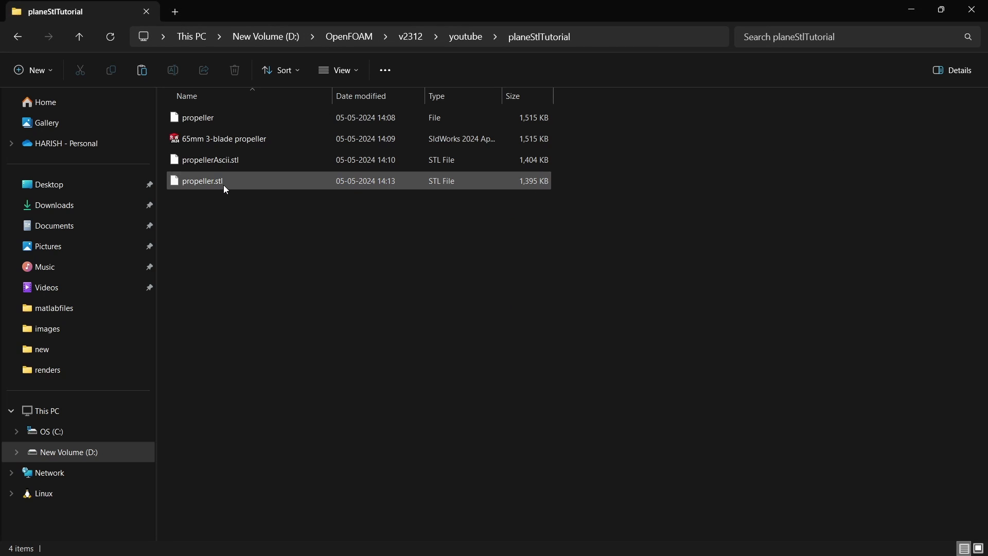
left_click(224, 185)
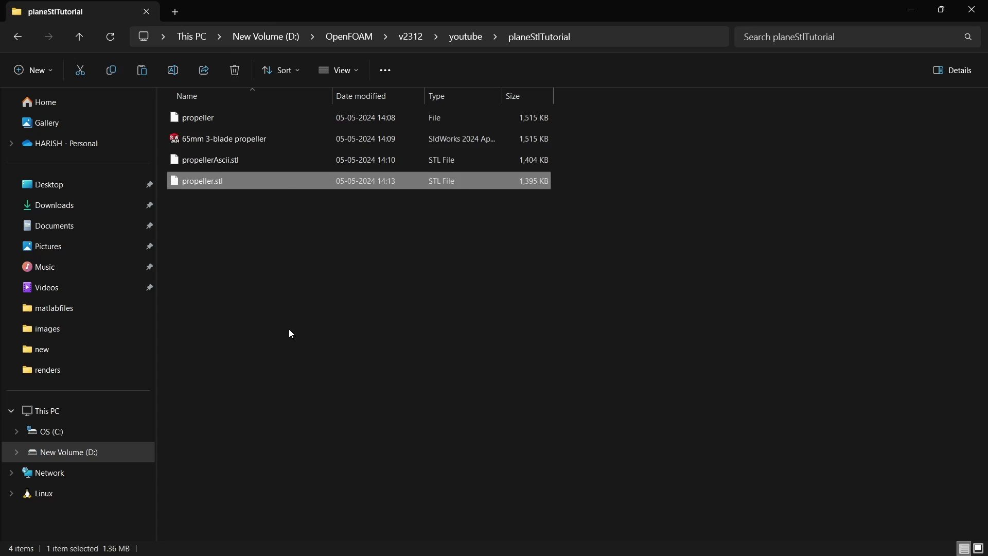
left_click(289, 330)
left_click(222, 186)
left_click(214, 184)
left_click(215, 182)
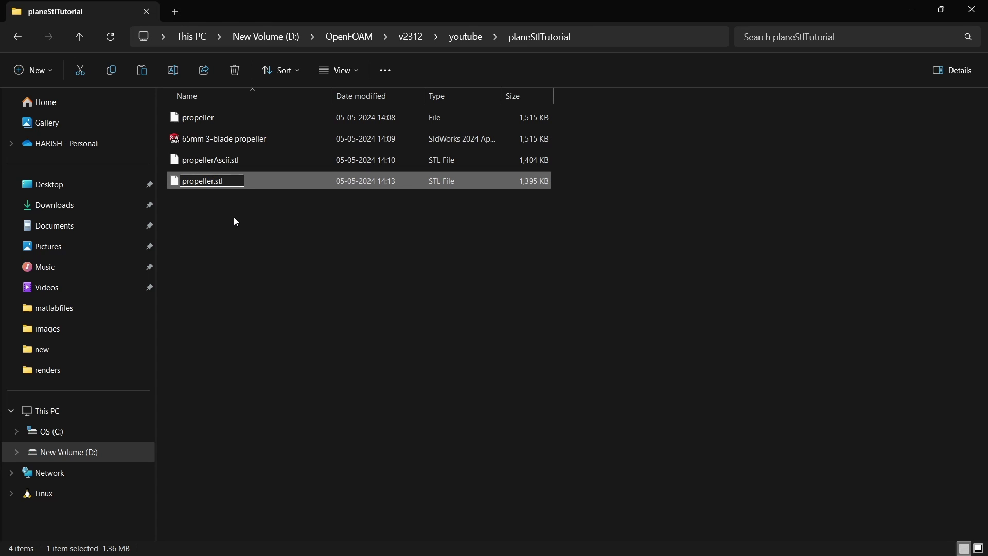
type("mm")
key("Return")
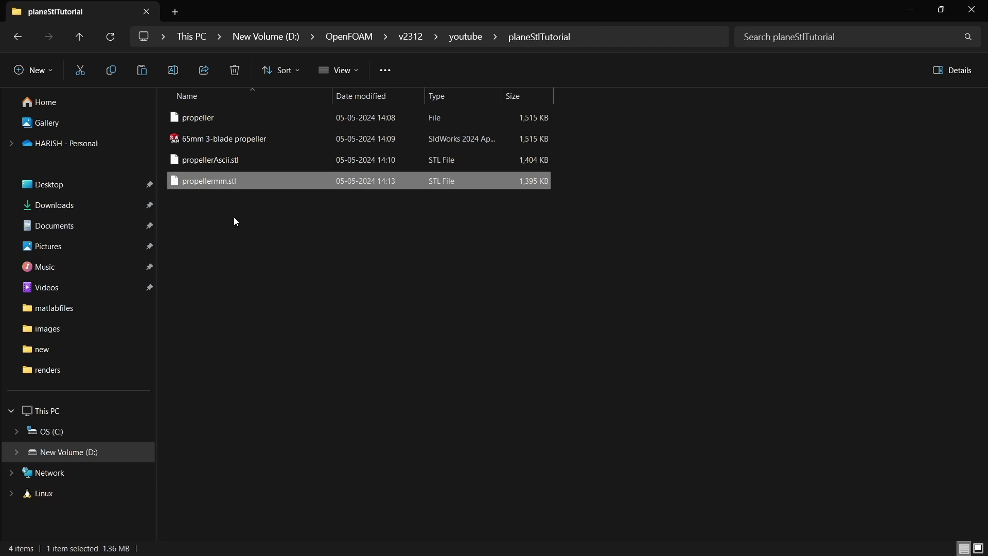
Switch to the terminal and change the input file in the recalled surfaceConvert command to propellermm.stl.
key("alt+Tab")
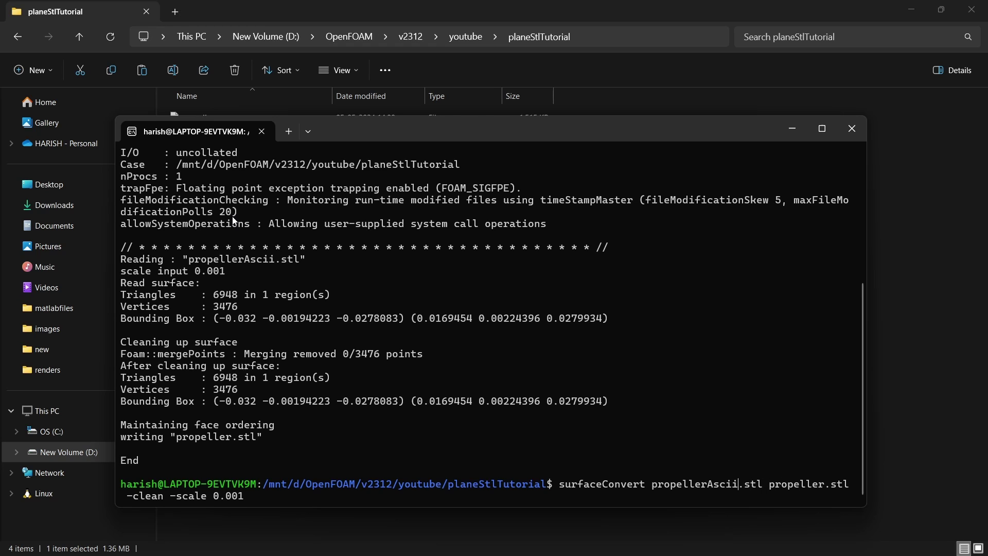
key("BackSpace")
key("BackSpace")
key("BackSpace")
key("BackSpace")
key("BackSpace")
type("mm")
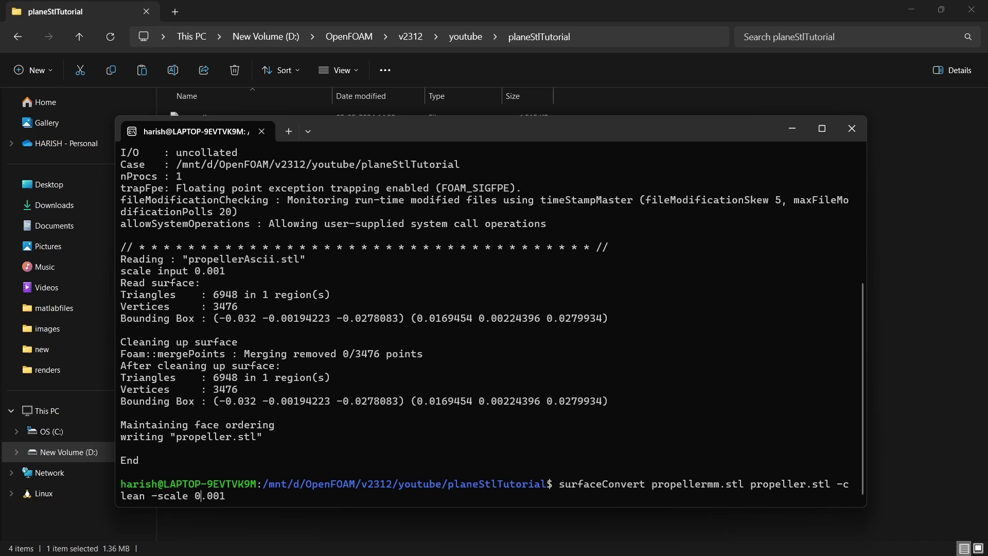
Set the scale factor to 10 and run surfaceConvert propellermm.stl propeller.stl -clean -scale 10.
key("BackSpace")
key("BackSpace")
key("BackSpace")
key("BackSpace")
key("BackSpace")
type("10")
key("Return")
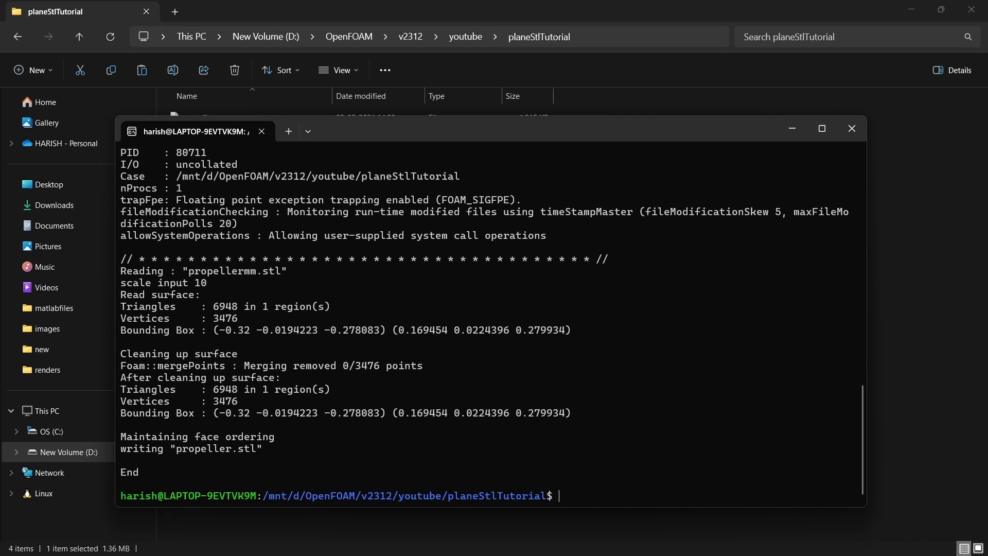
Switch to ParaView, hide the loaded propeller.stl, and open and load the newly written propeller.stl from the planeStlTutorial folder.
key("alt+Tab")
key("alt+Tab")
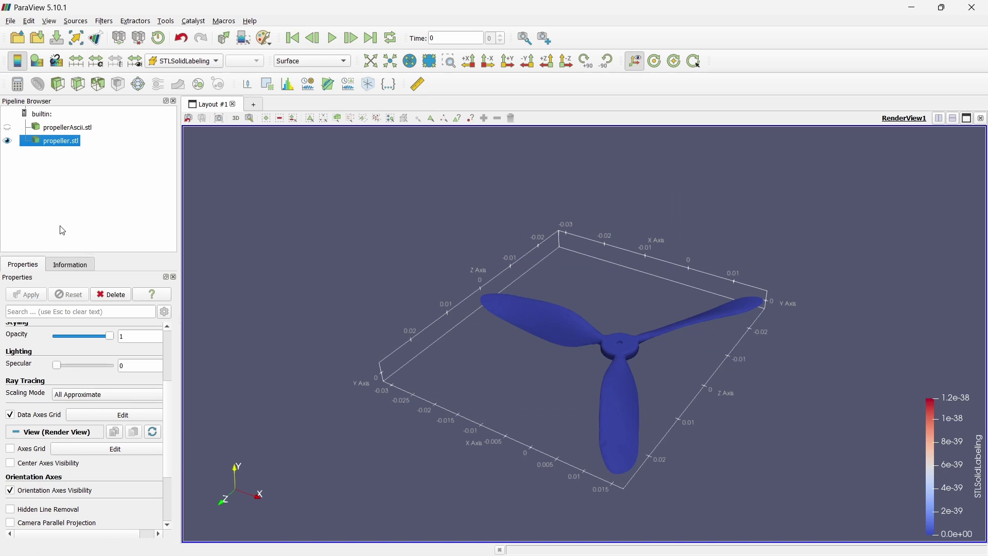
left_click(7, 141)
left_click(11, 21)
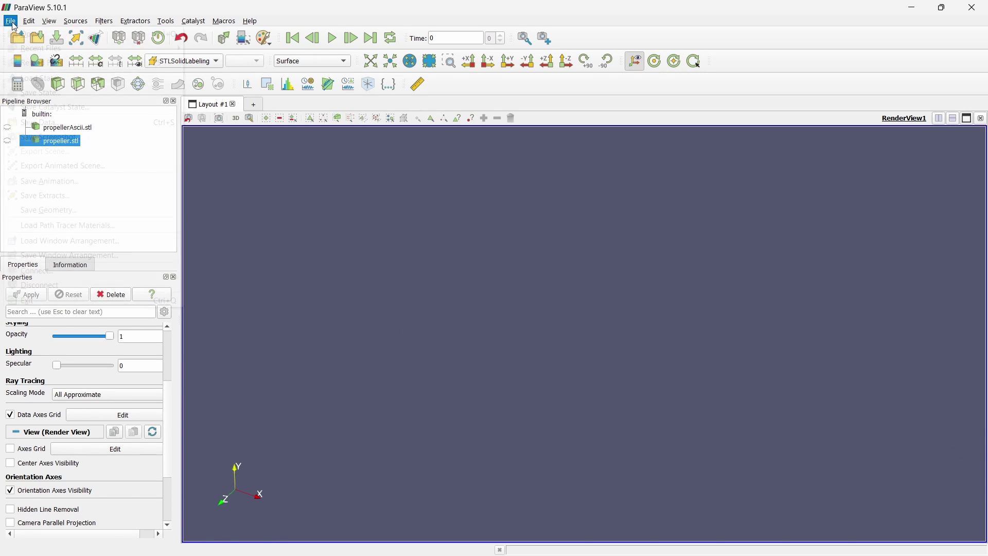
left_click(35, 40)
left_click(539, 225)
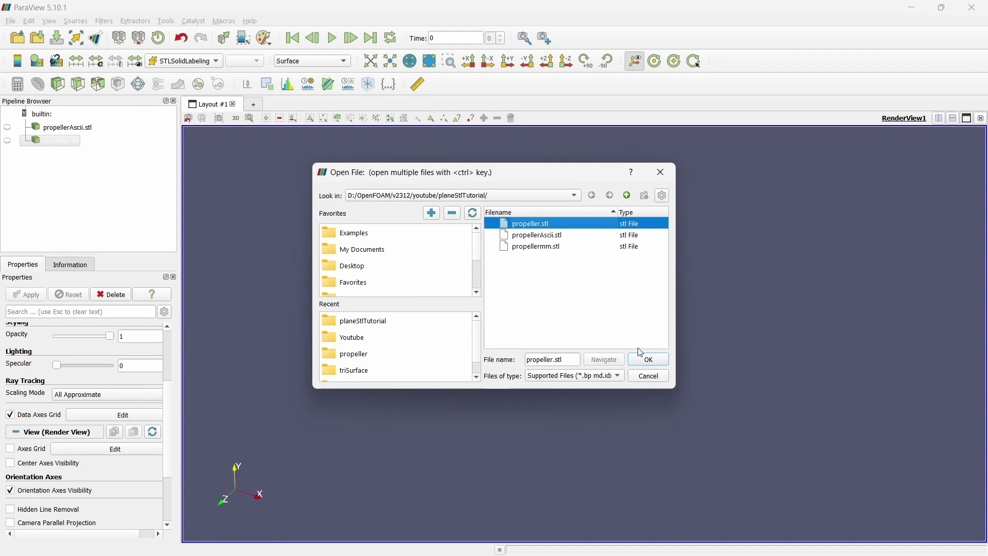
left_click(646, 358)
left_click(32, 294)
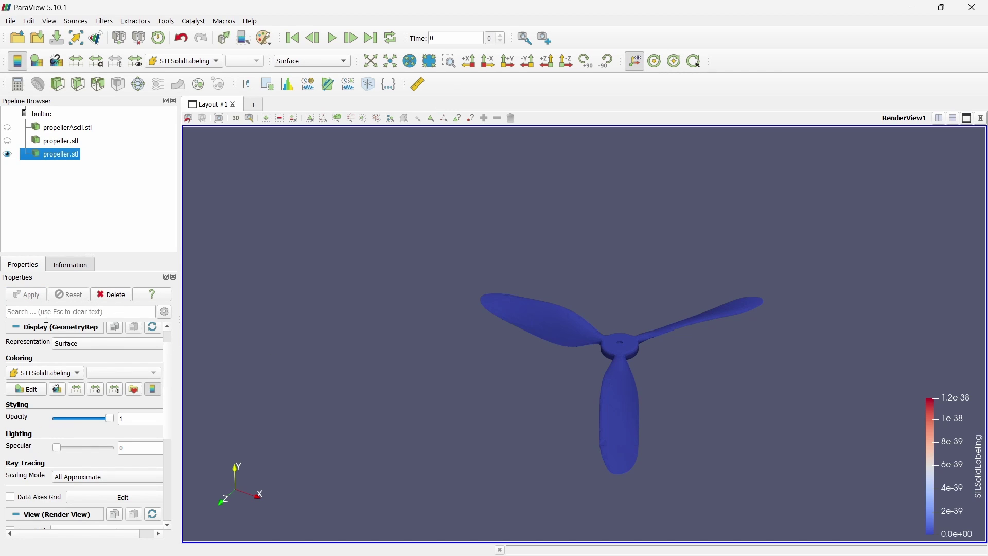
Enable the Data Axes Grid for the newly loaded propeller.stl and check the enlarged propeller's dimensions in ParaView.
scroll(51, 487, "down", 5)
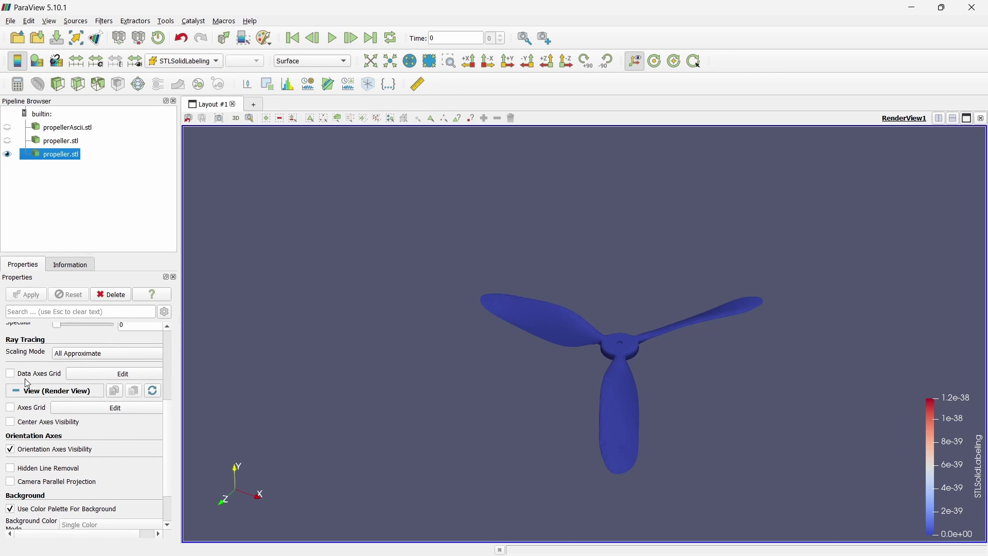
left_click(9, 374)
left_click_drag(379, 410, 375, 371)
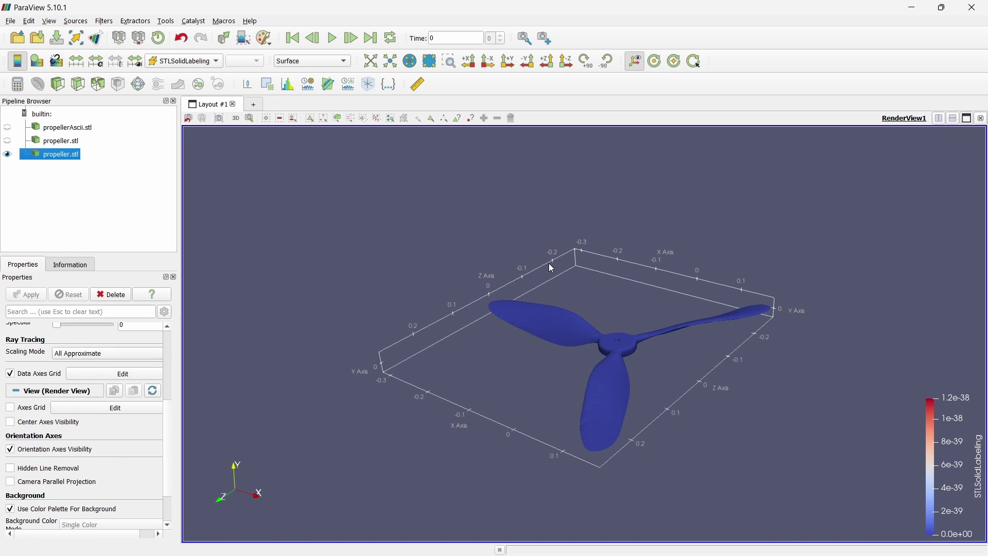
left_click_drag(573, 279, 578, 293)
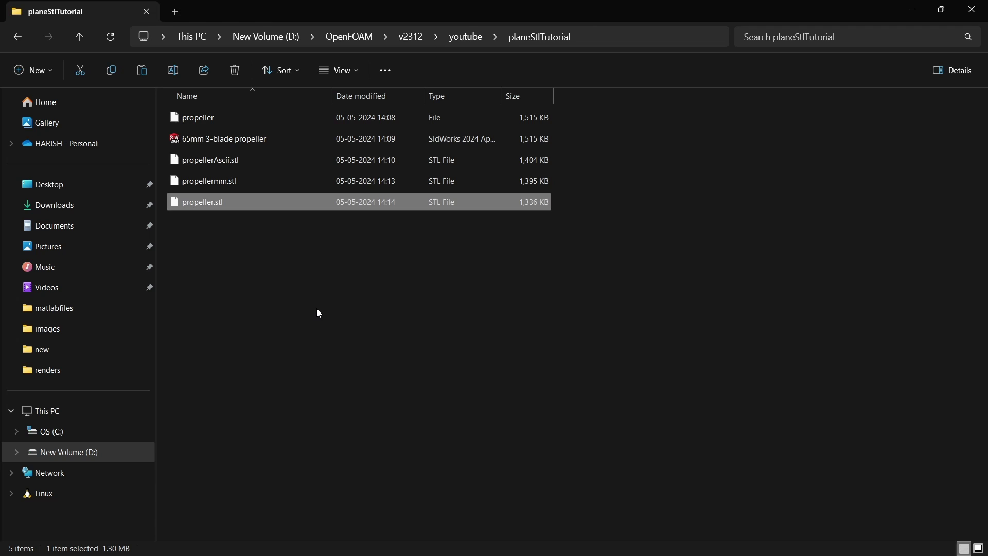
key("alt+Tab")
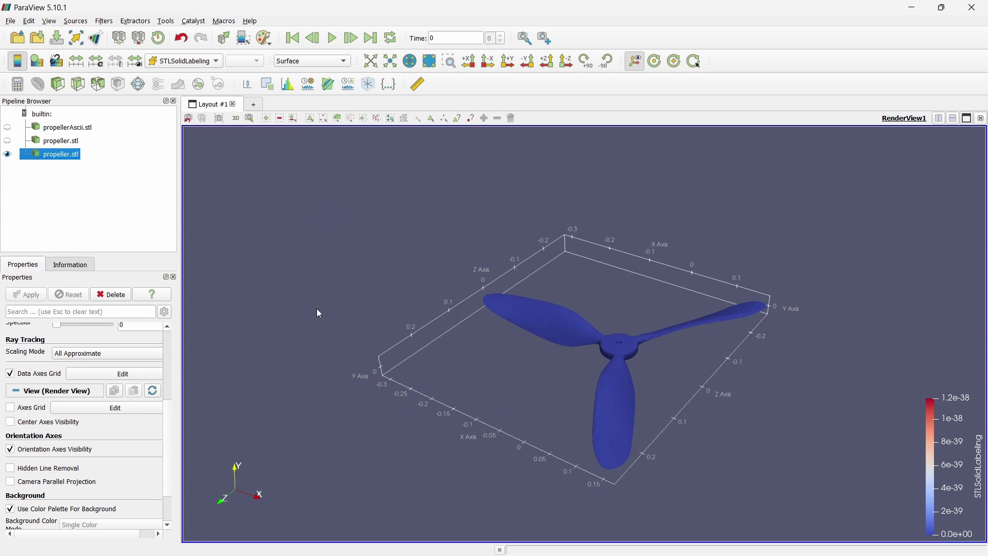